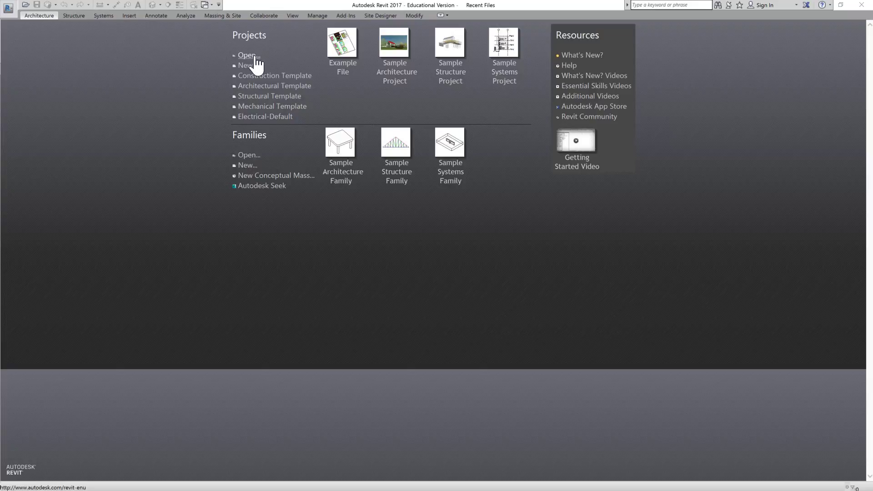
Open the Example File project and its Section 1 view, and examine the First Floor and Second Floor levels
click(343, 63)
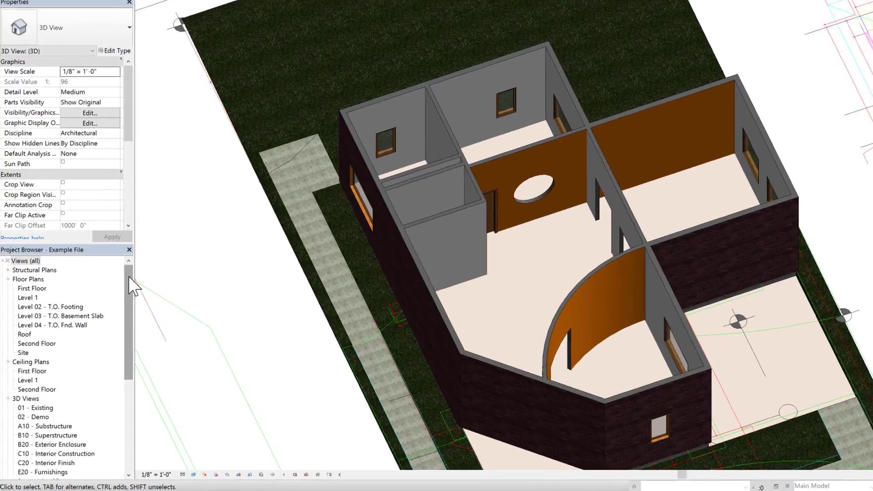
drag(109, 311, 117, 383)
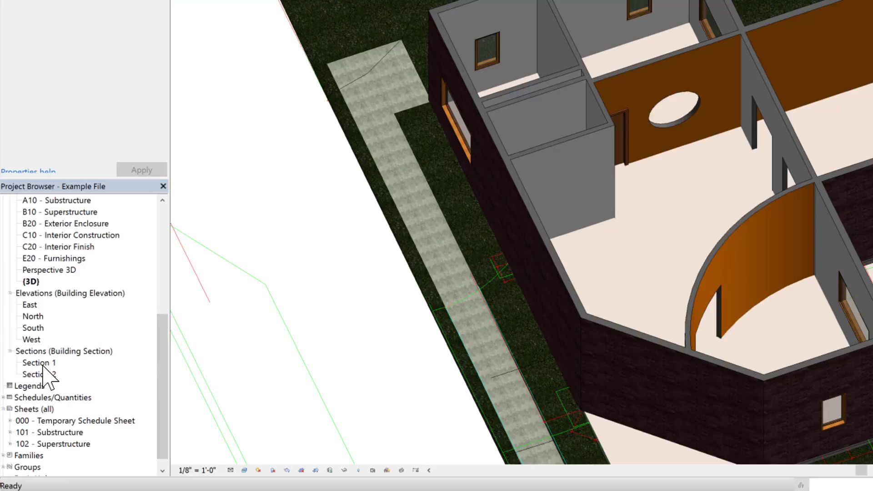
double_click(50, 363)
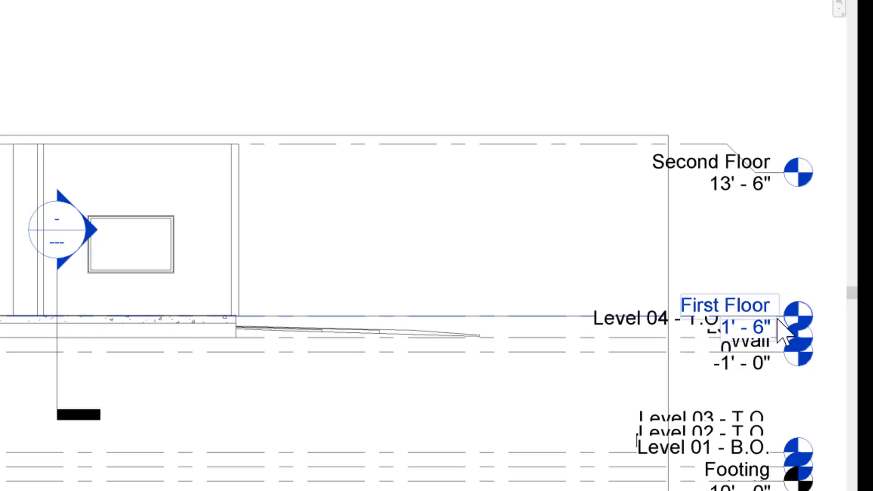
scroll(774, 328, up, 2)
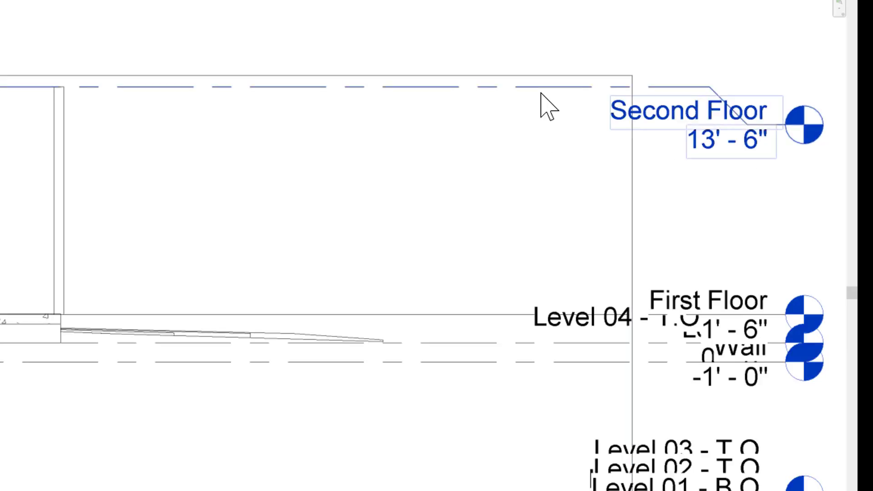
scroll(541, 93, down, 4)
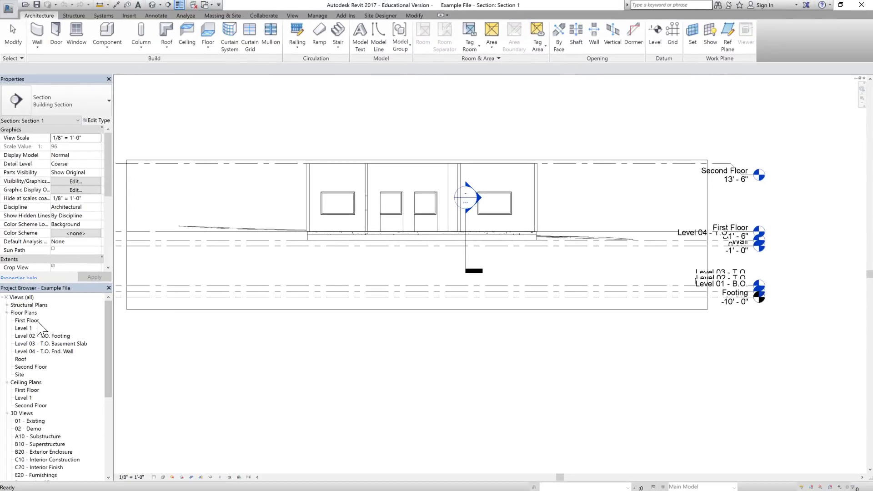
Open the First Floor plan view and look over the building plan and the imported CAD drawing
double_click(37, 321)
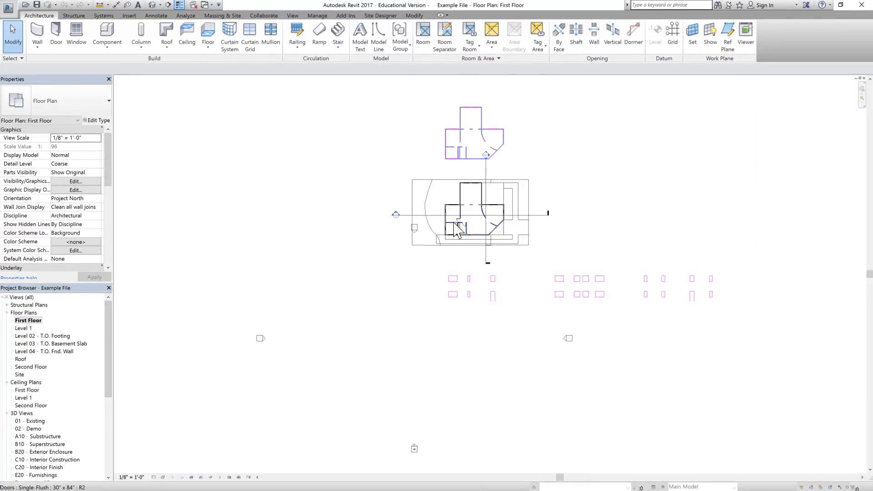
scroll(456, 222, up, 3)
scroll(521, 239, up, 2)
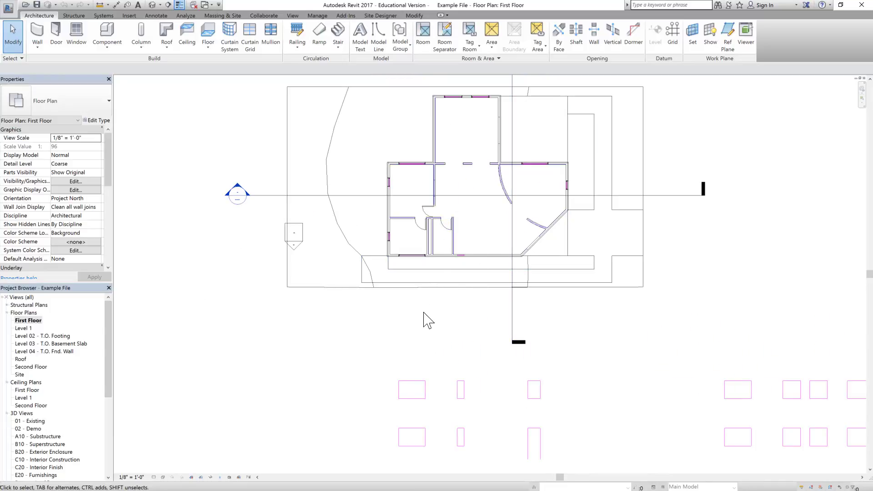
scroll(422, 312, down, 3)
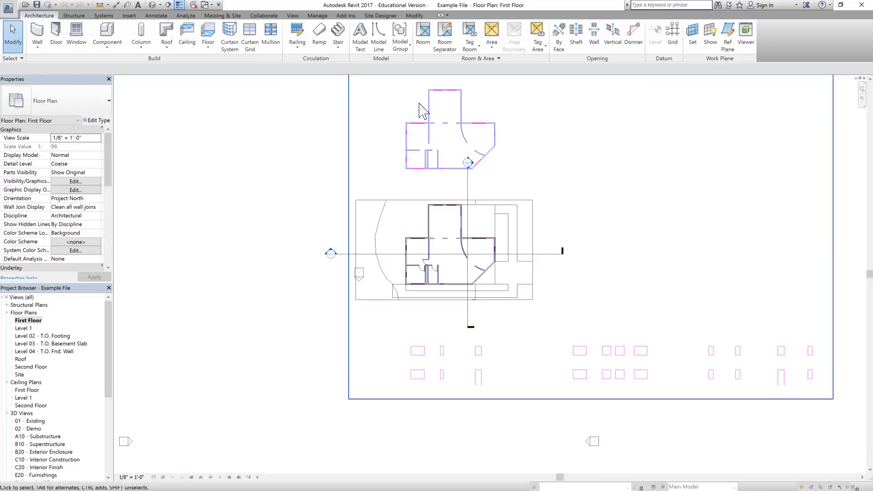
scroll(445, 132, up, 1)
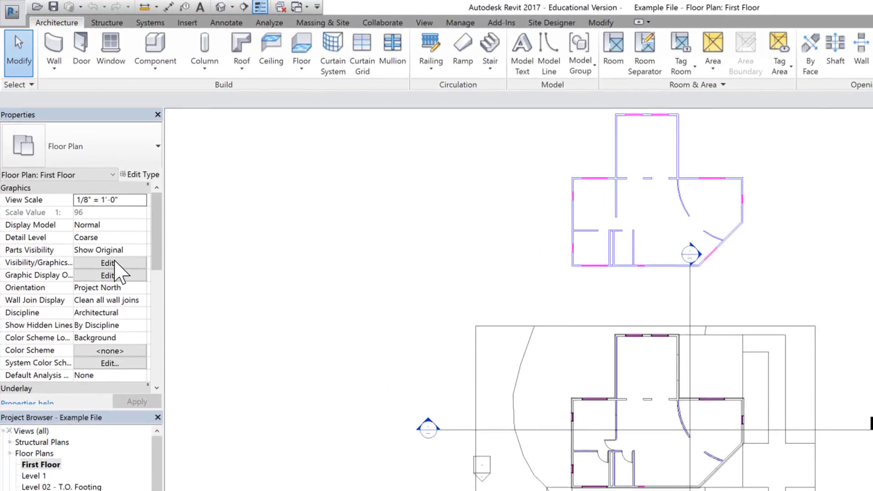
Make the Dim, Elevation and Floor layers of the imported Individual Project drawing visible in the First Floor plan
click(111, 263)
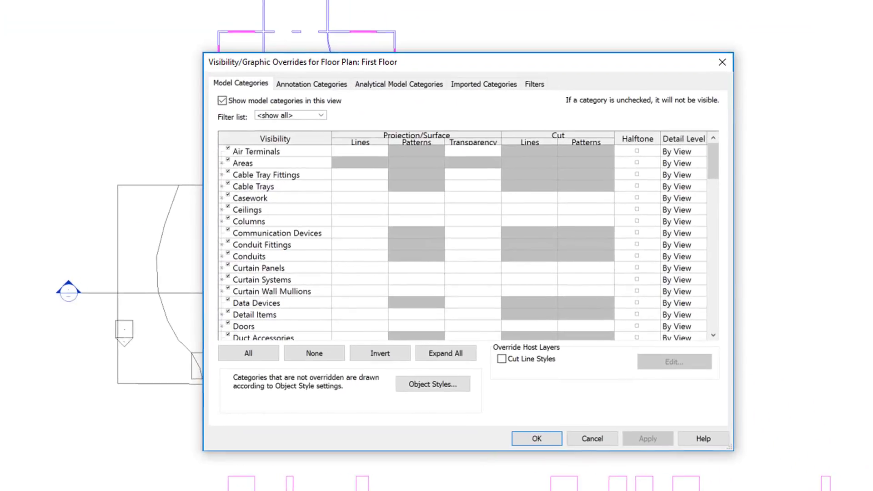
click(475, 84)
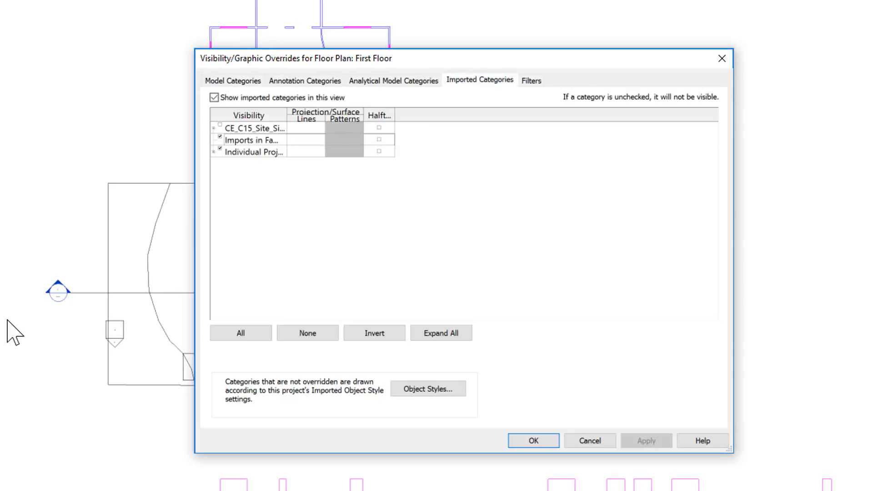
click(214, 152)
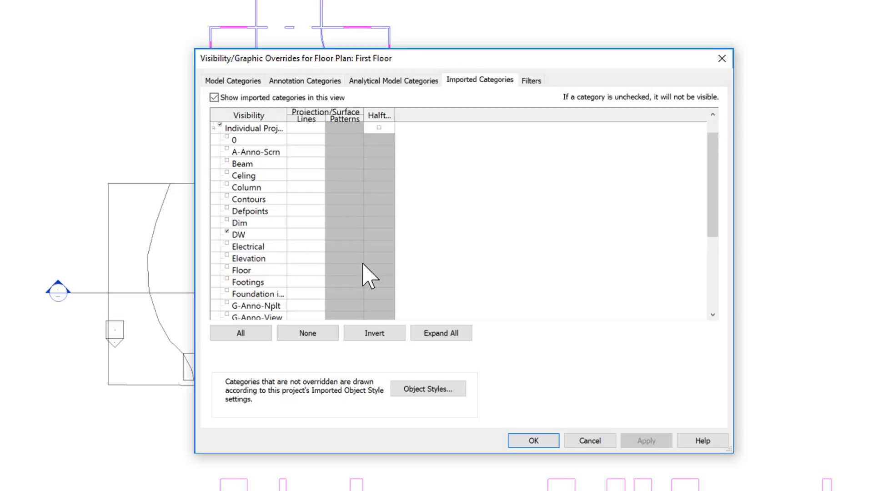
click(226, 220)
click(227, 255)
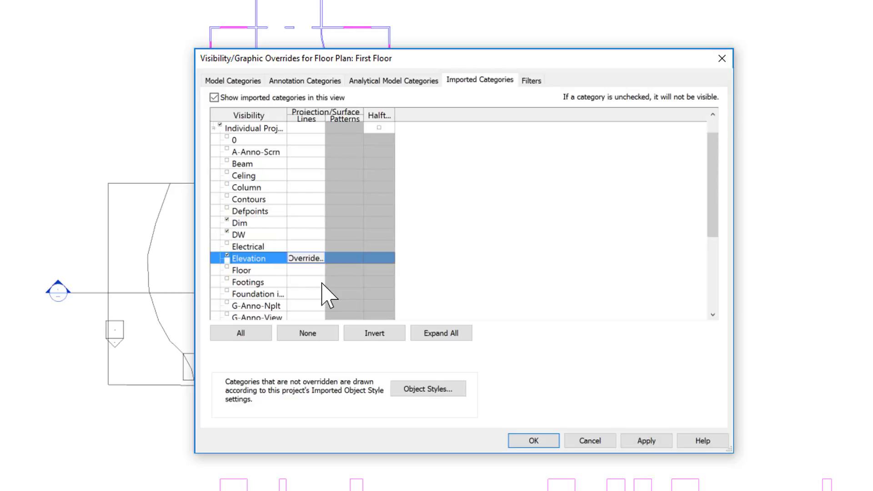
scroll(272, 282, down, 1)
click(227, 257)
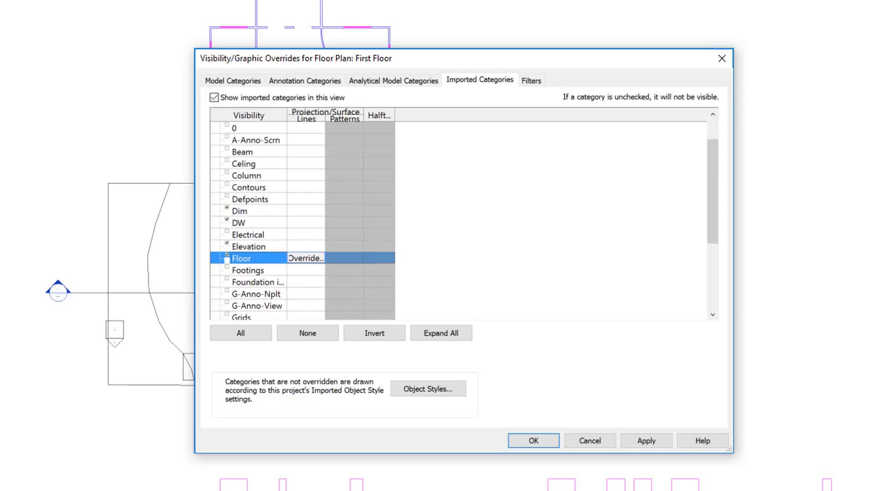
click(646, 440)
click(533, 440)
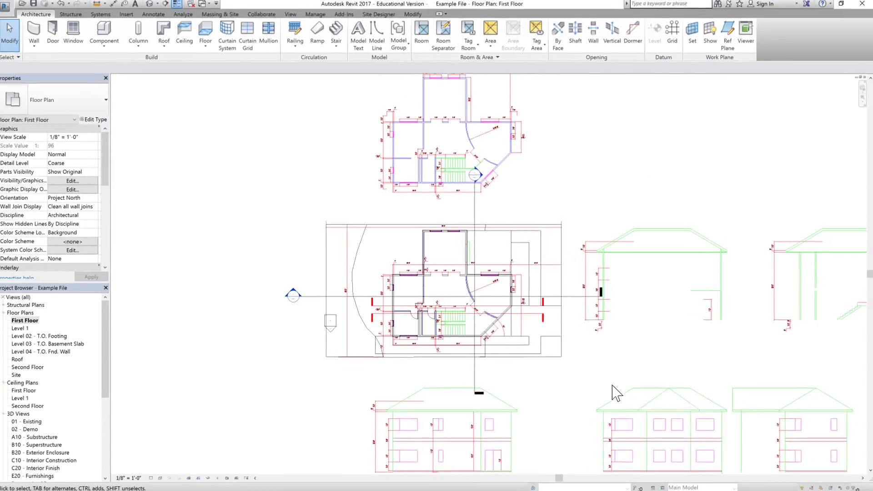
Start a Stair by Sketch for the plan's stairwell and duplicate the stair type as 7.2" max riser 10" tread
scroll(470, 286, up, 5)
scroll(468, 287, up, 4)
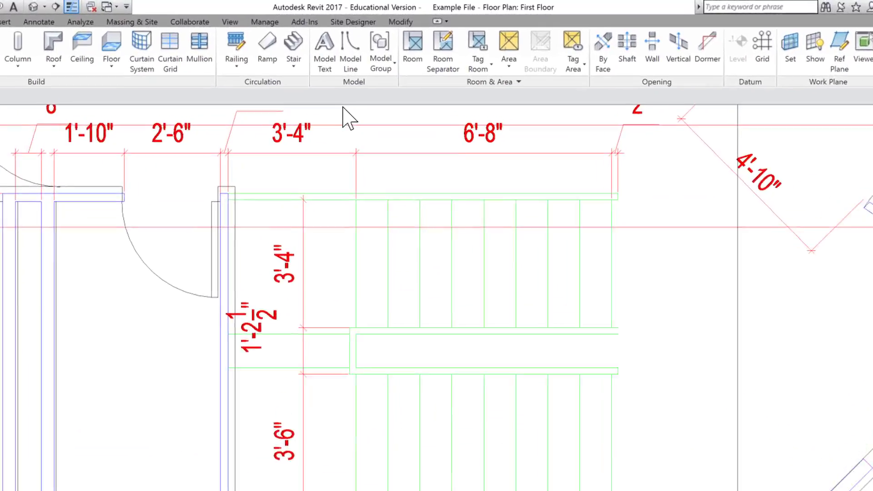
click(258, 84)
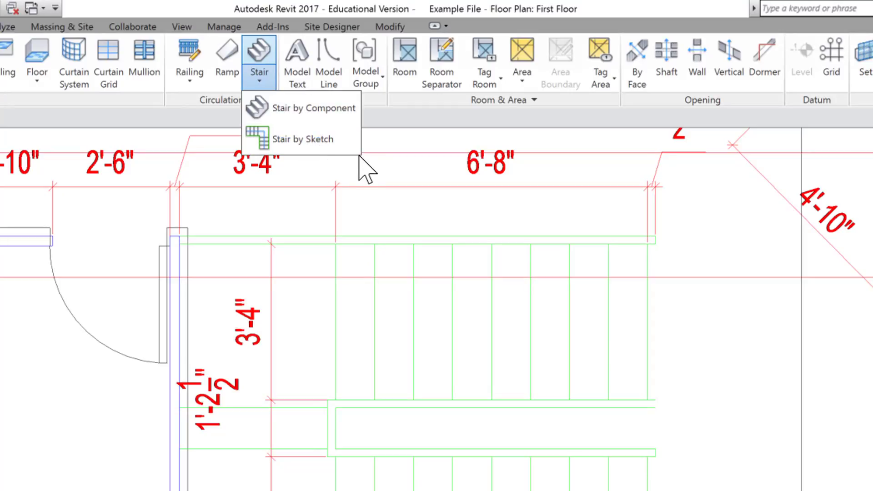
click(306, 144)
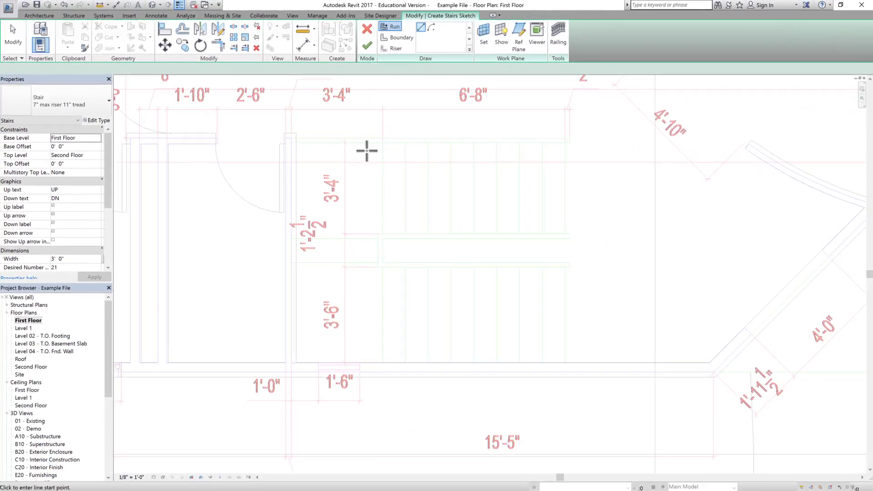
click(96, 120)
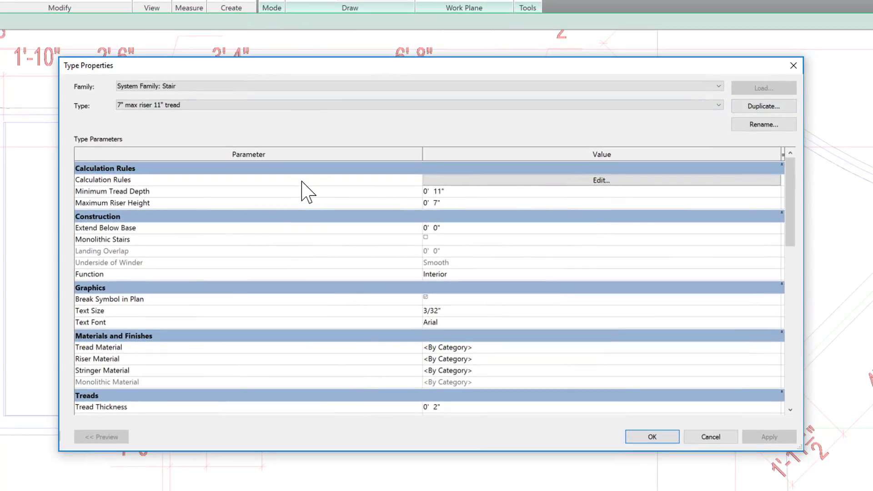
click(764, 109)
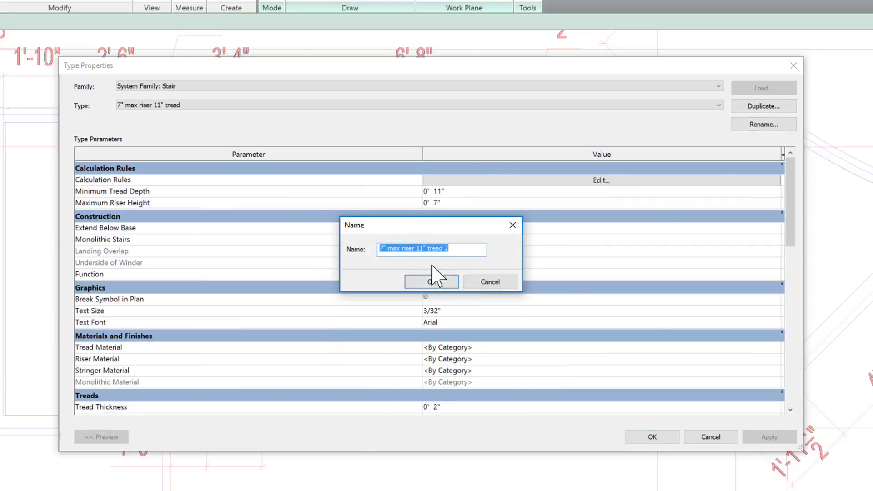
click(450, 249)
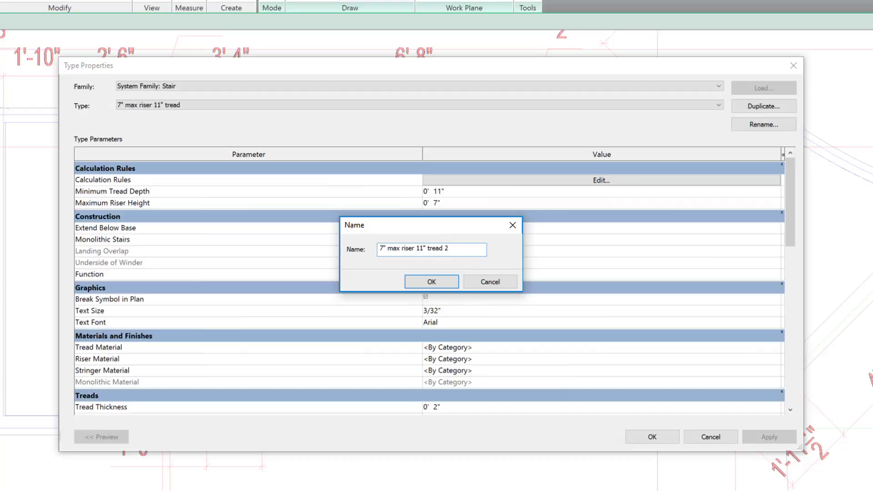
click(383, 248)
text(.2)
click(429, 280)
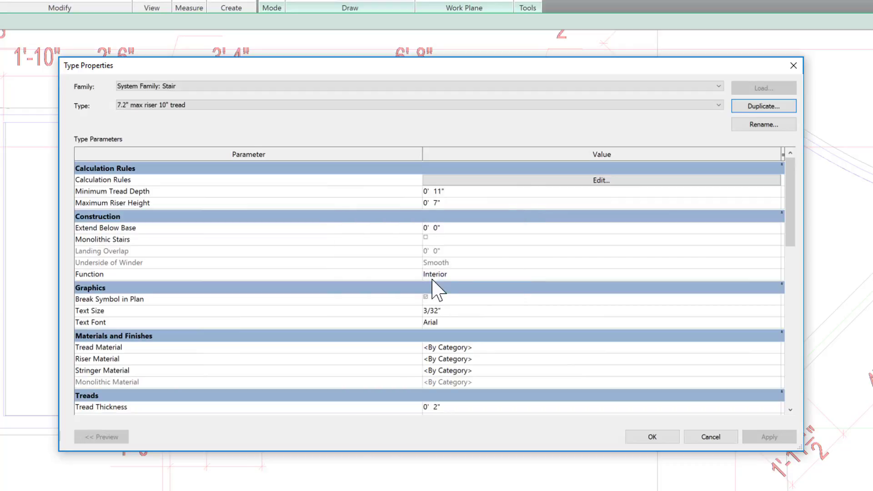
Set the new stair type's minimum tread depth to 10" and its maximum riser height to 7.2"
click(441, 191)
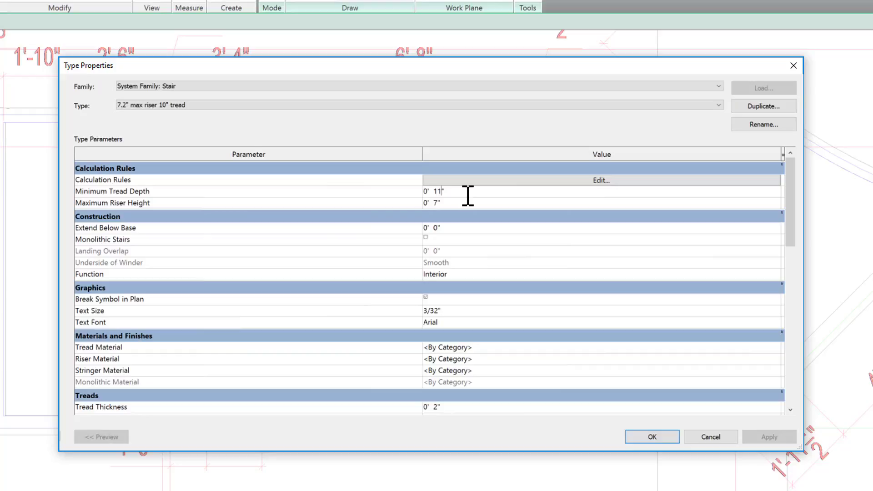
click(439, 202)
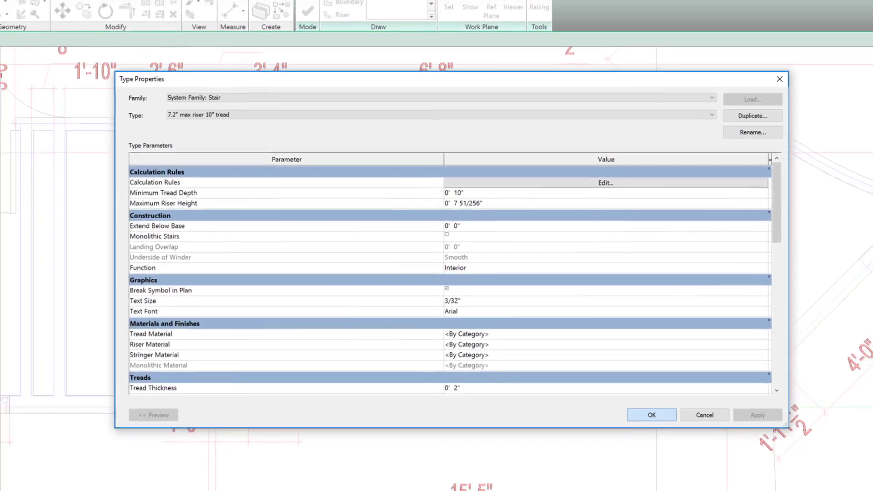
click(652, 436)
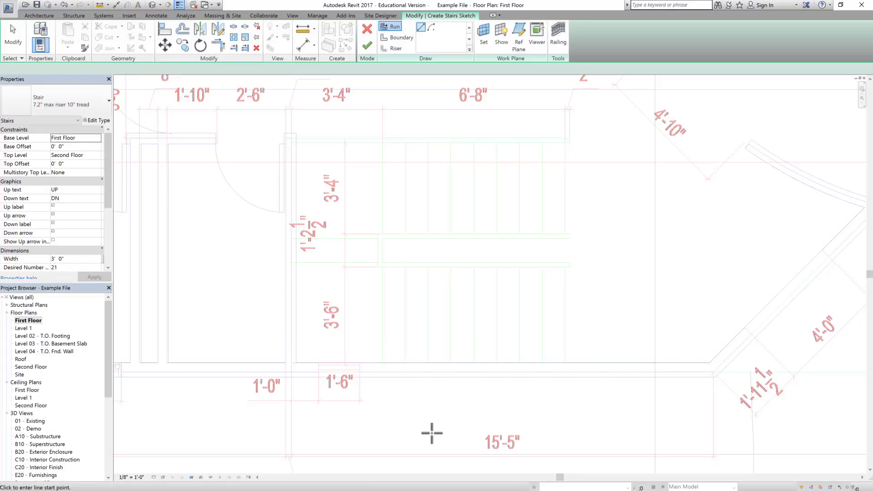
Set the stair width to 3' 4" to suit the flight dimension in the imported drawing
scroll(550, 343, up, 2)
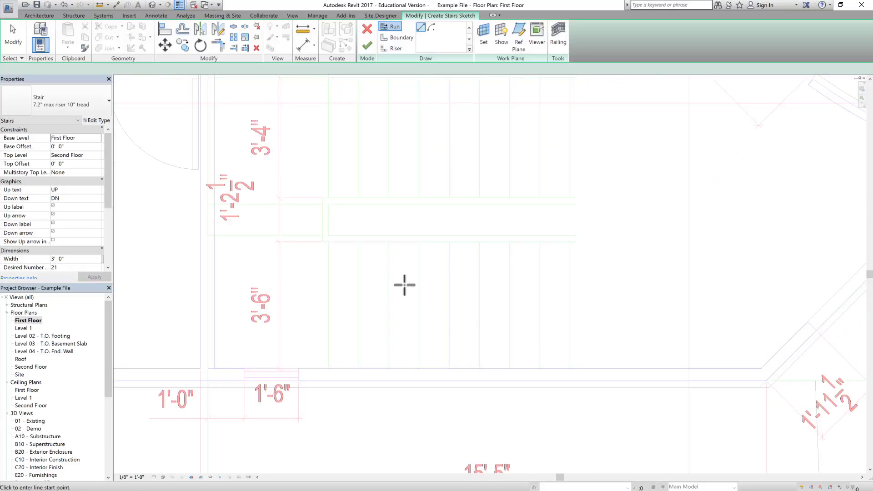
scroll(315, 348, down, 1)
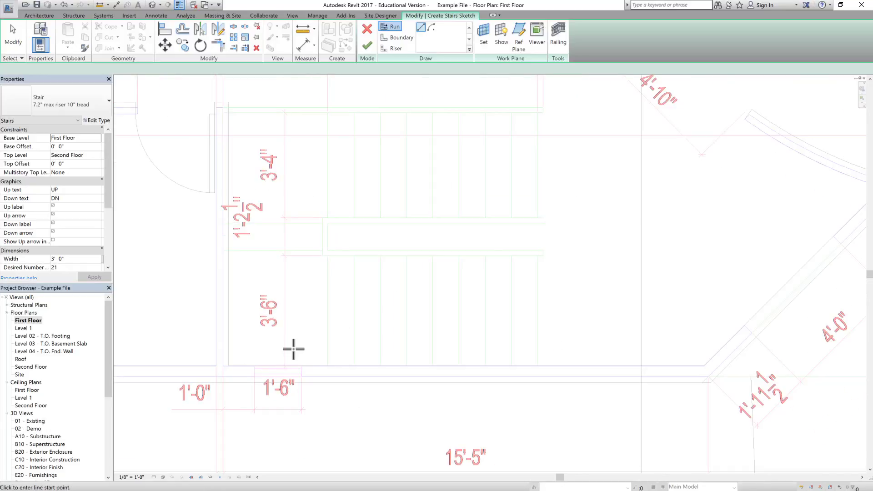
scroll(305, 111, up, 2)
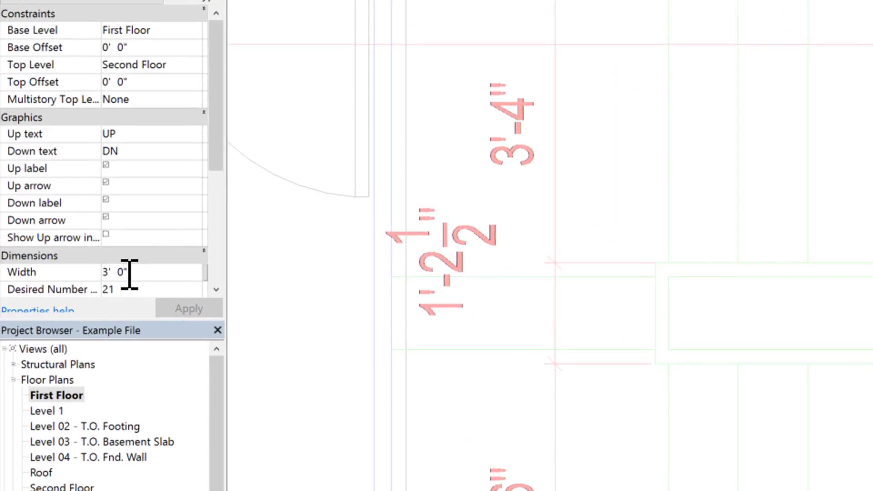
text(4)
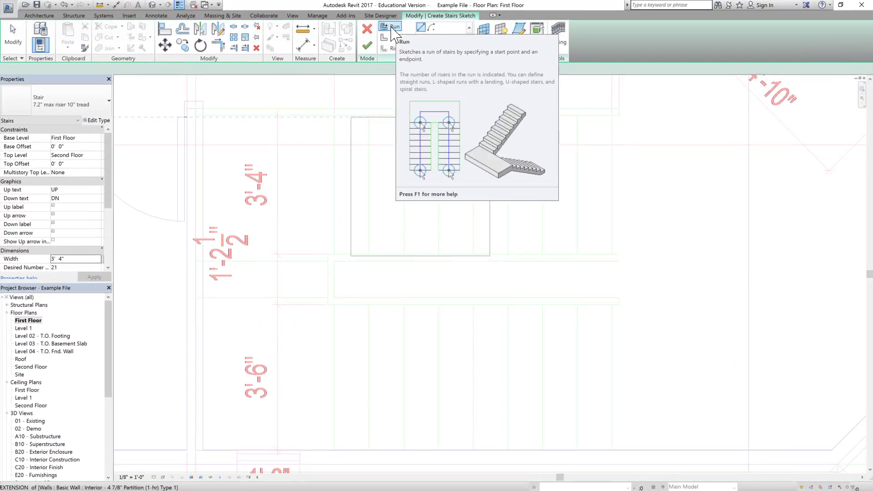
Sketch the lower stair run 6'-8" long, from the midpoint of the flight's rightmost riser line to its leftmost riser line
scroll(344, 201, down, 2)
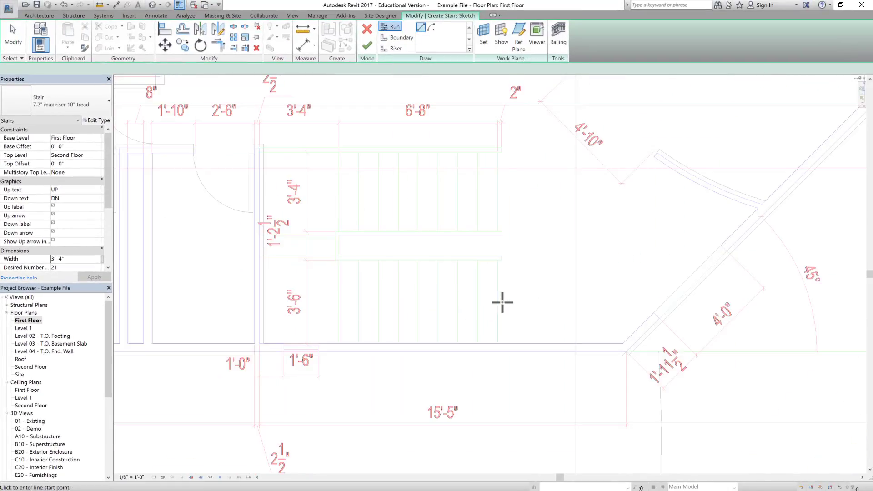
scroll(503, 303, up, 1)
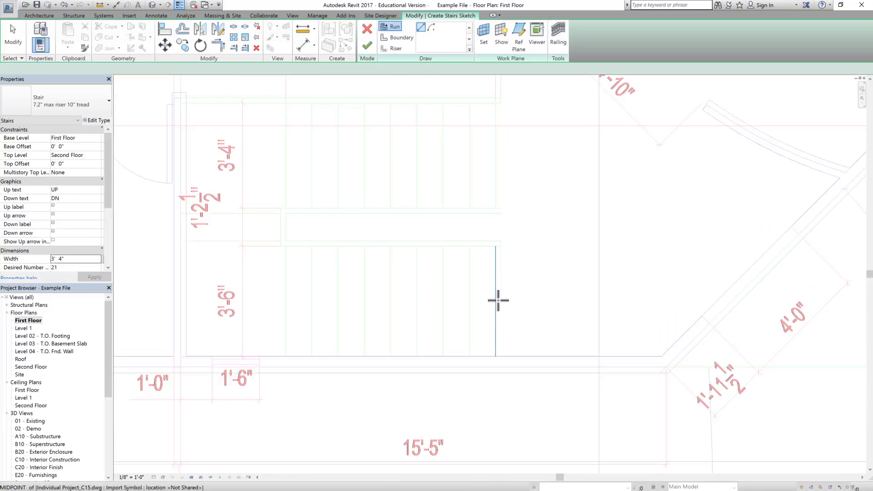
click(495, 300)
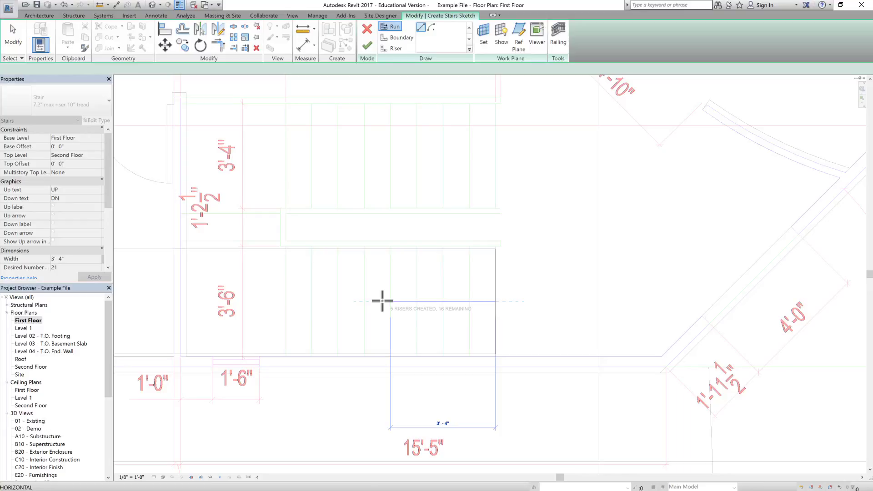
click(287, 300)
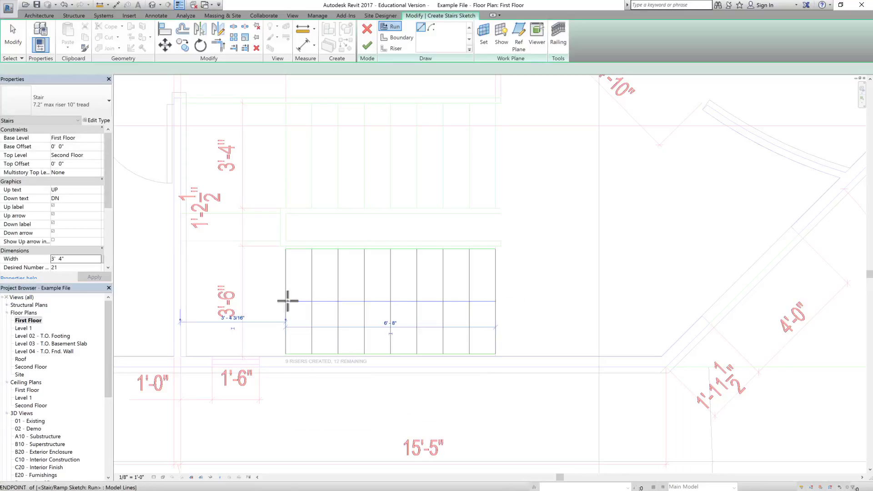
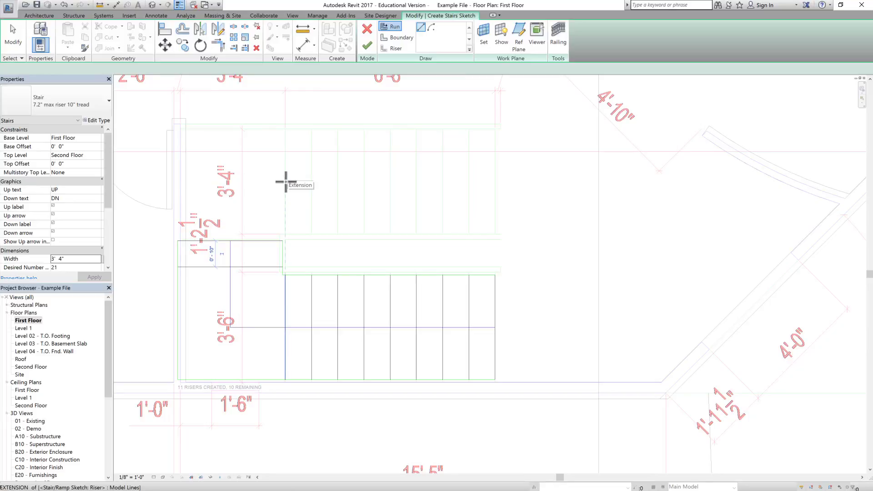
scroll(285, 180, up, 2)
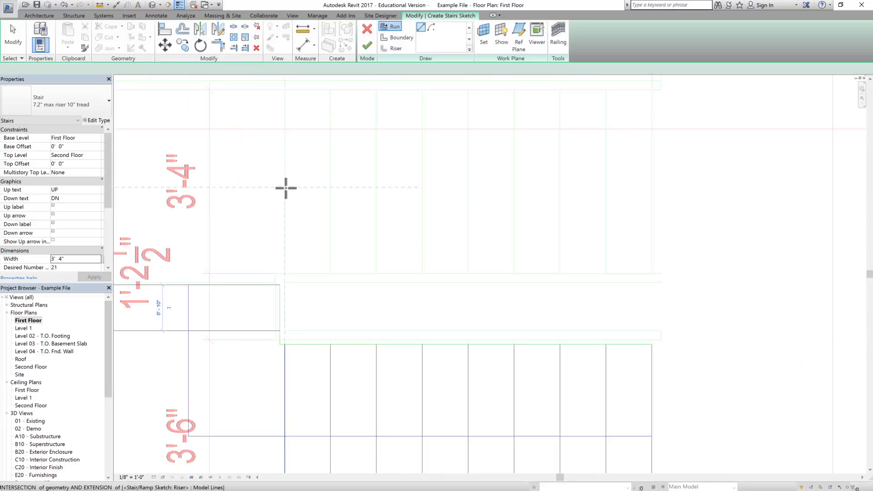
right_click(285, 186)
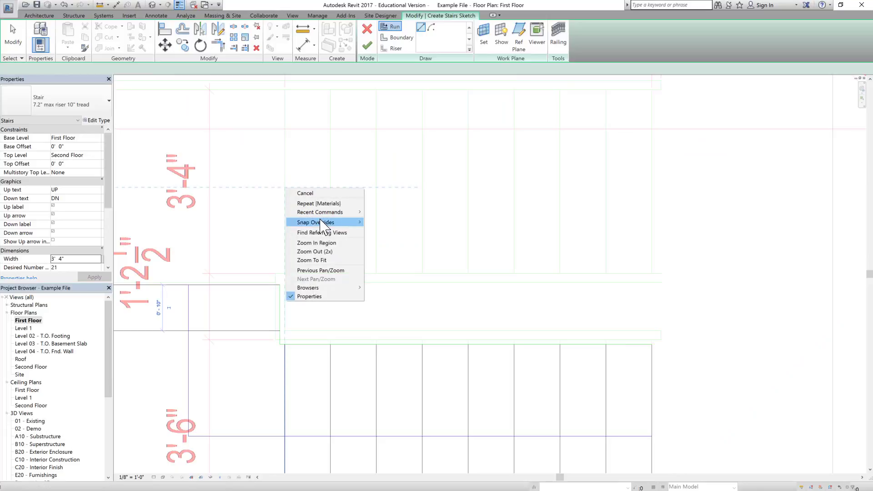
mouse_move(321, 223)
click(382, 267)
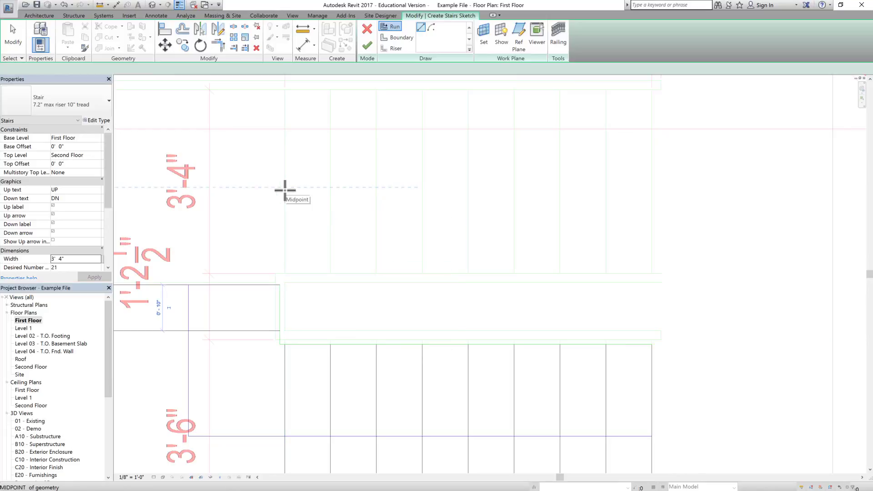
click(285, 191)
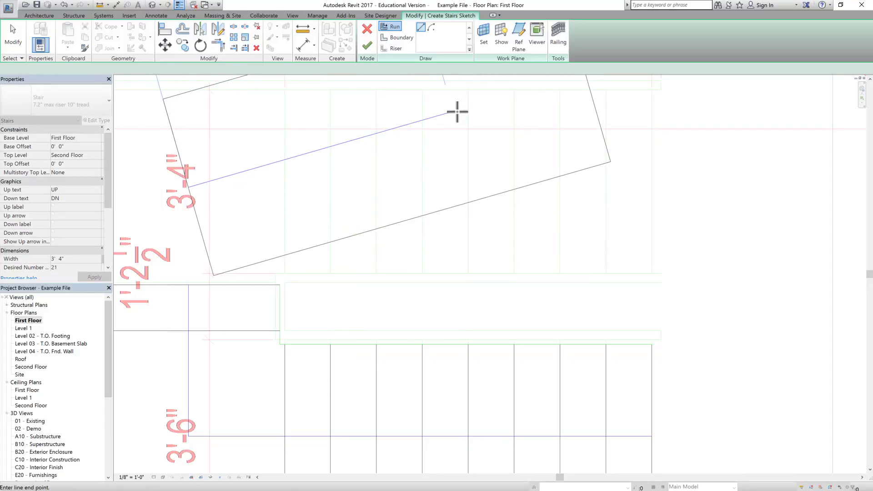
key(Escape)
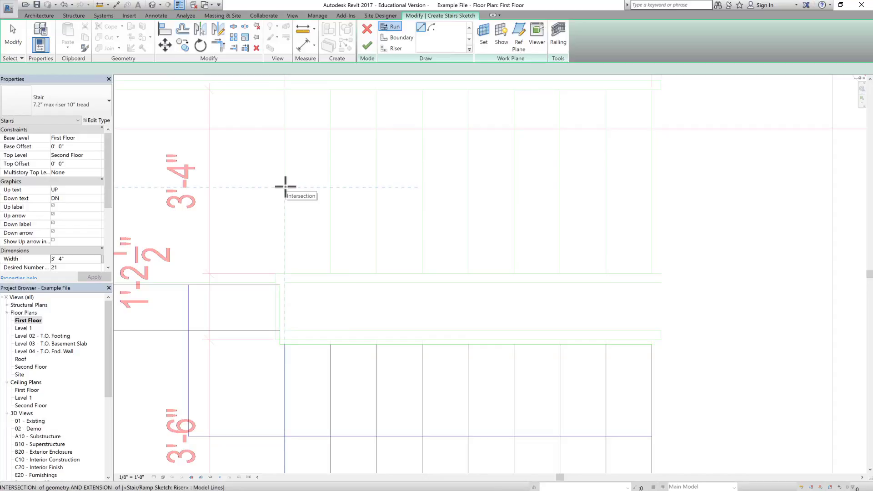
Sketch the upper stair run horizontally from the middle of its leftmost riser line to past its rightmost riser line, and finish the stair
click(285, 186)
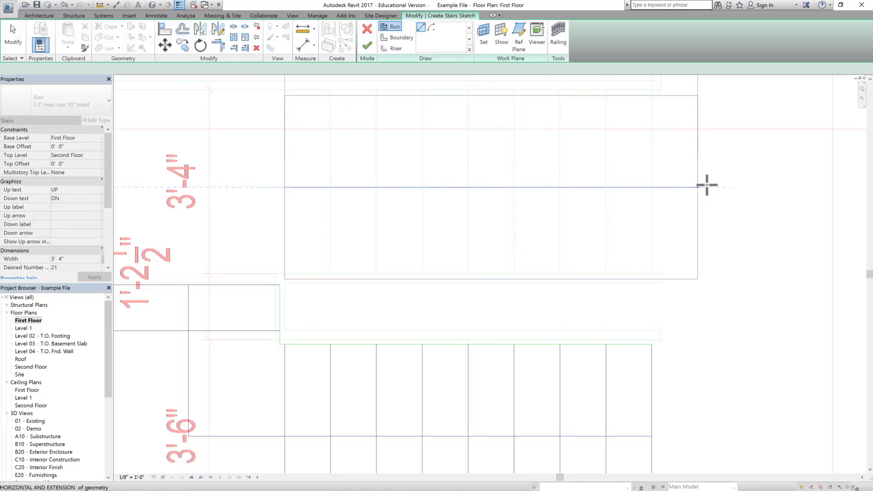
click(762, 180)
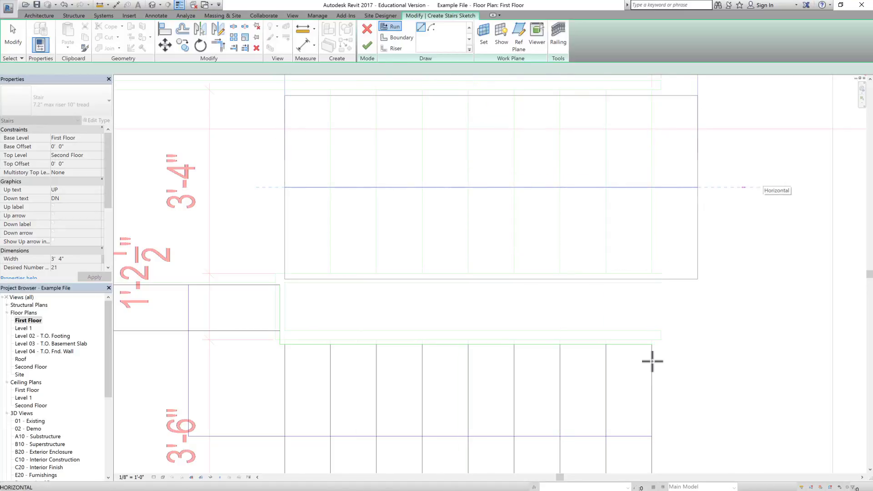
key(Escape)
key(Escape)
scroll(706, 241, down, 2)
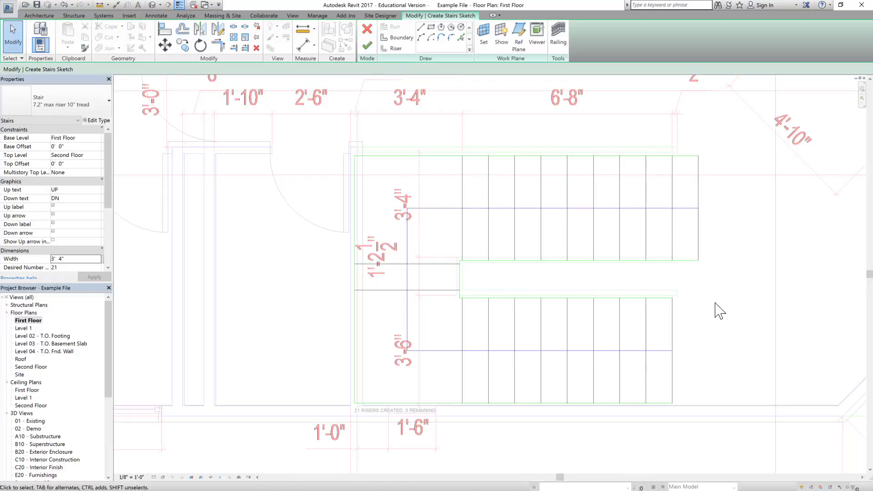
click(366, 47)
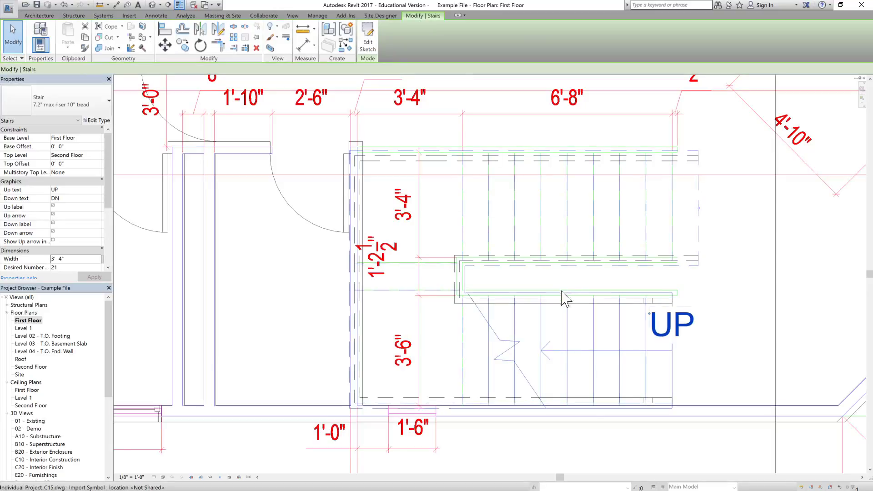
Inspect the finished stair in the default 3D view and undo the whole sketch-based stair, including its runs and type changes
click(152, 5)
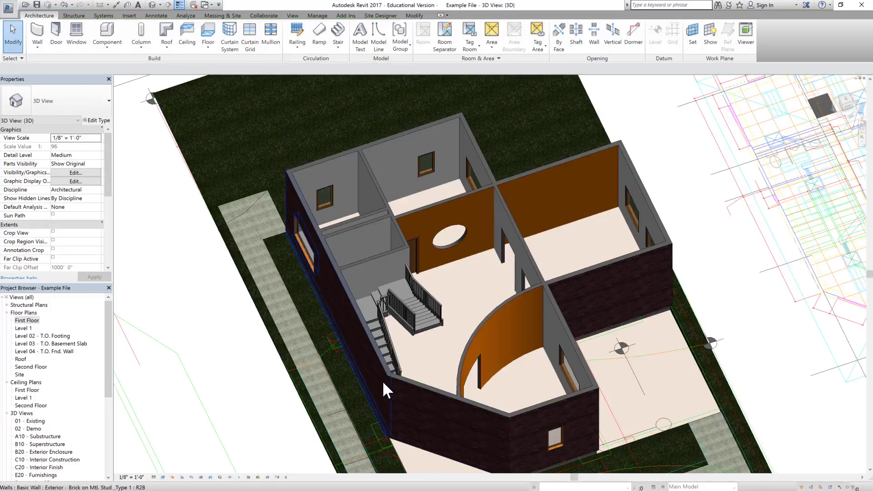
scroll(383, 381, up, 3)
click(338, 46)
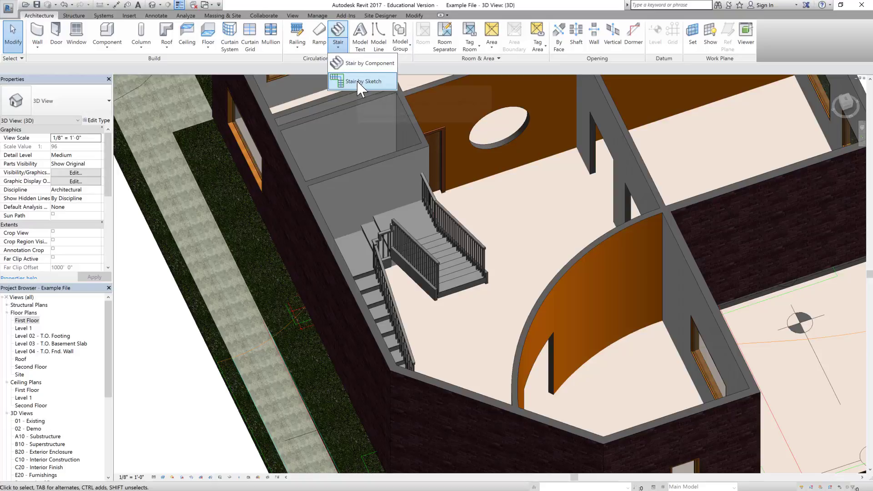
click(252, 6)
click(72, 5)
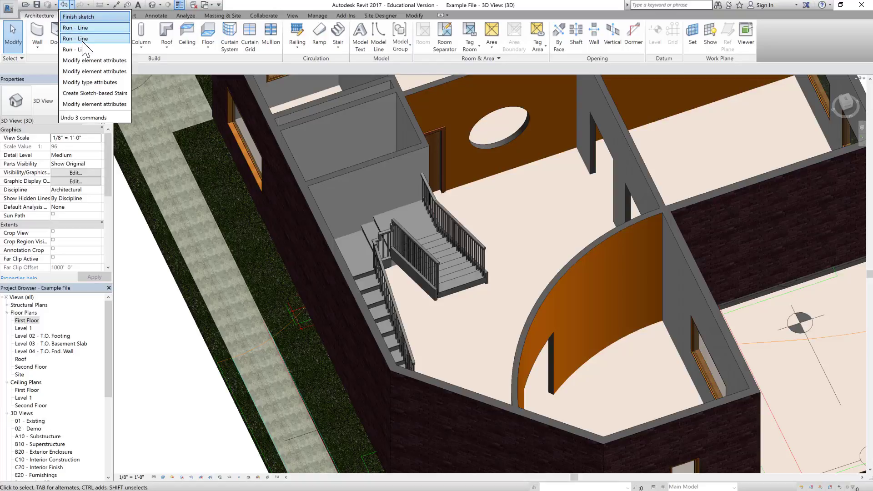
click(104, 102)
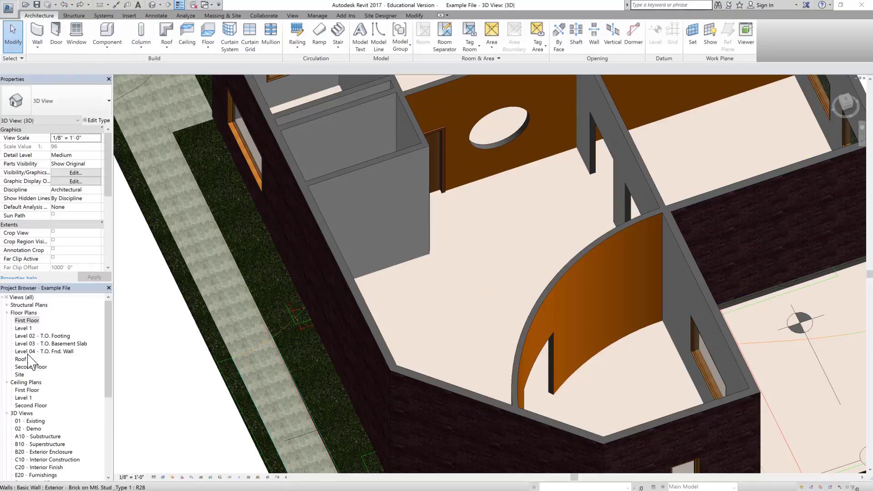
On the First Floor plan, draw a horizontal model line through the lower flight, from its rightmost riser's midpoint to its leftmost riser
double_click(27, 320)
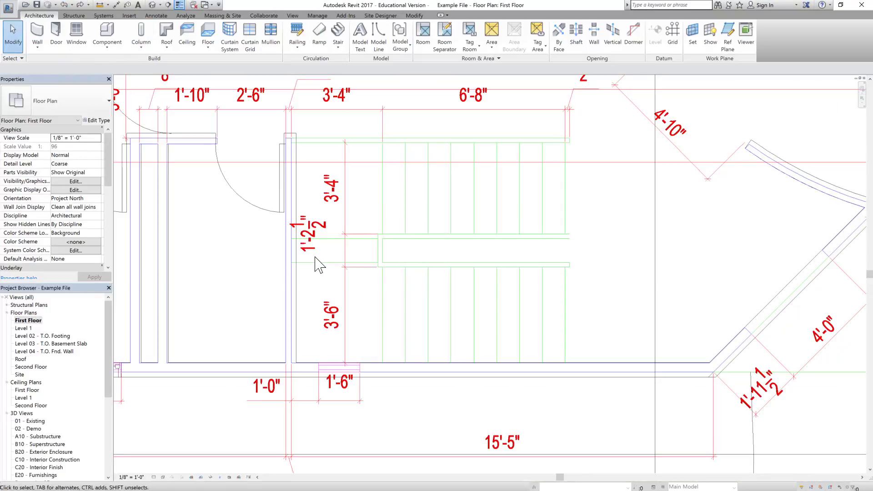
scroll(318, 264, down, 2)
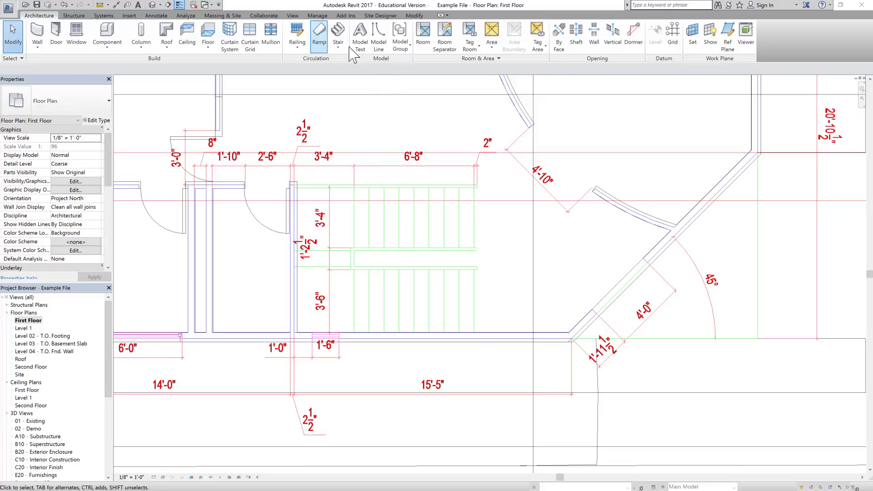
click(338, 39)
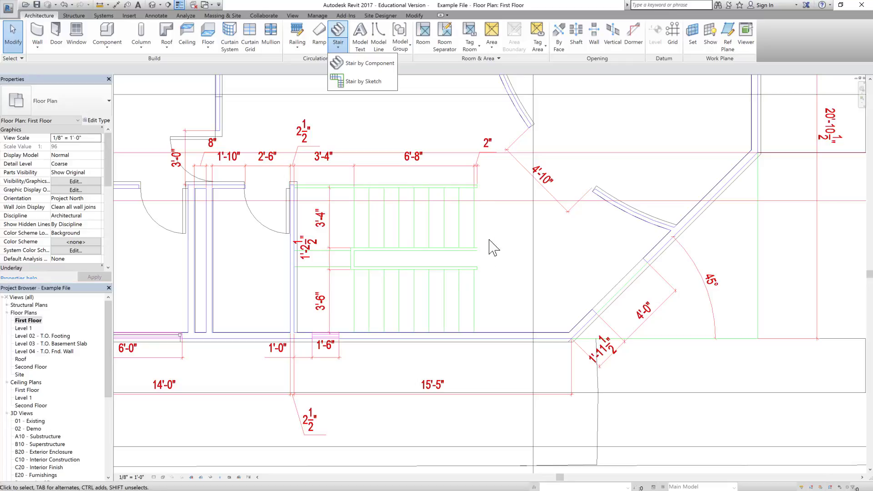
scroll(471, 232, up, 2)
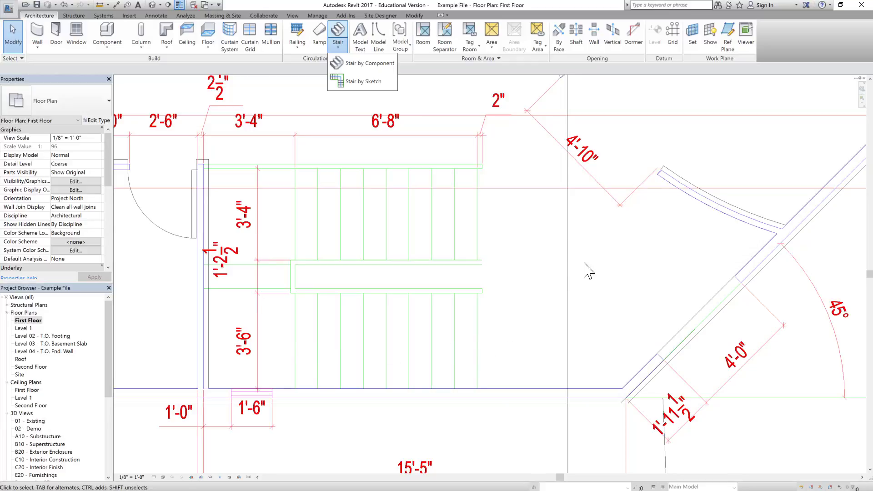
click(378, 36)
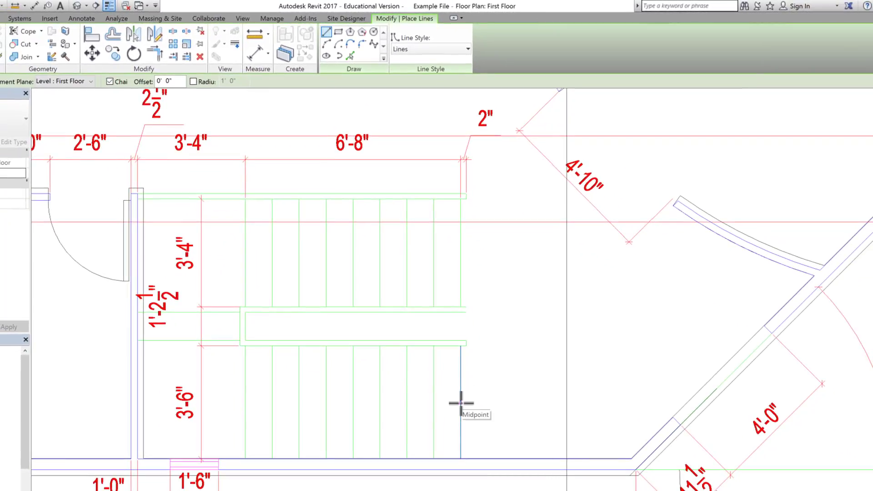
click(461, 402)
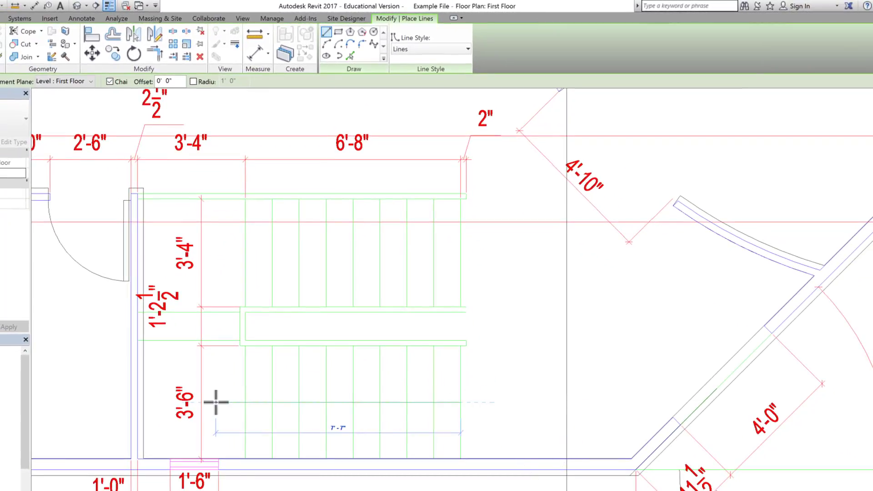
click(245, 402)
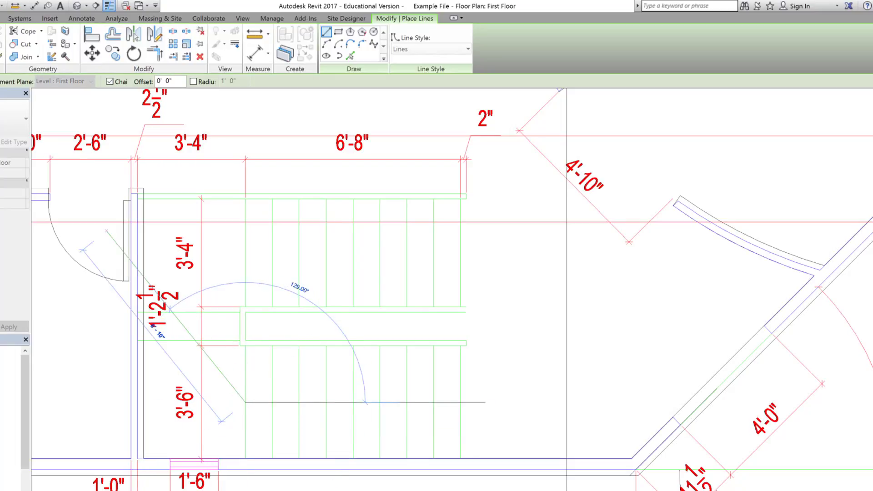
key(Escape)
key(Escape)
Draw a short vertical model line on the landing, connecting the midpoints of the two riser lines between the flights
scroll(175, 317, up, 2)
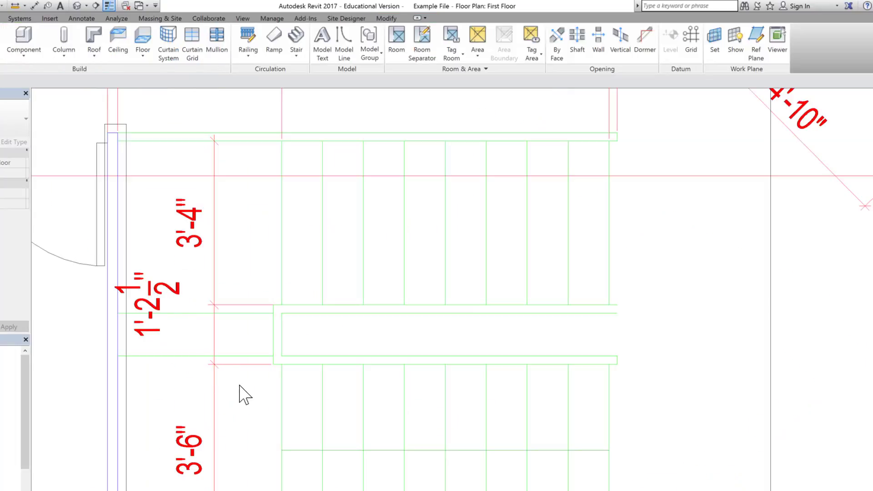
click(345, 43)
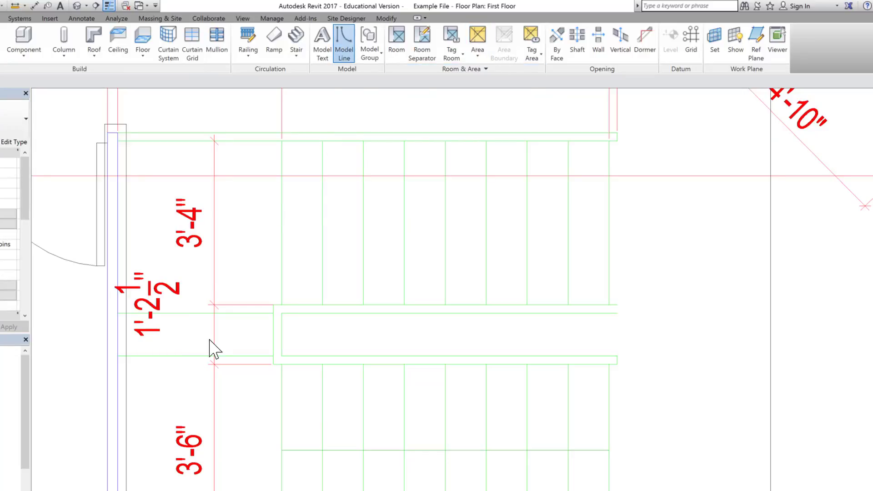
click(199, 356)
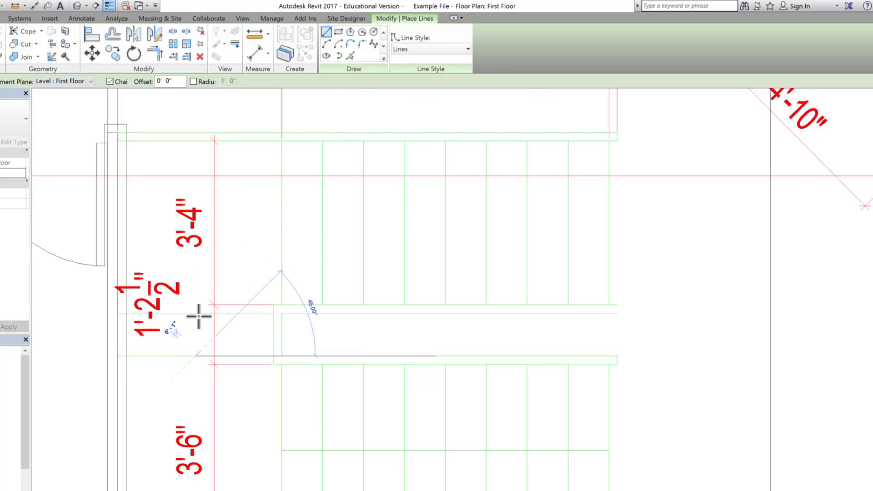
click(196, 313)
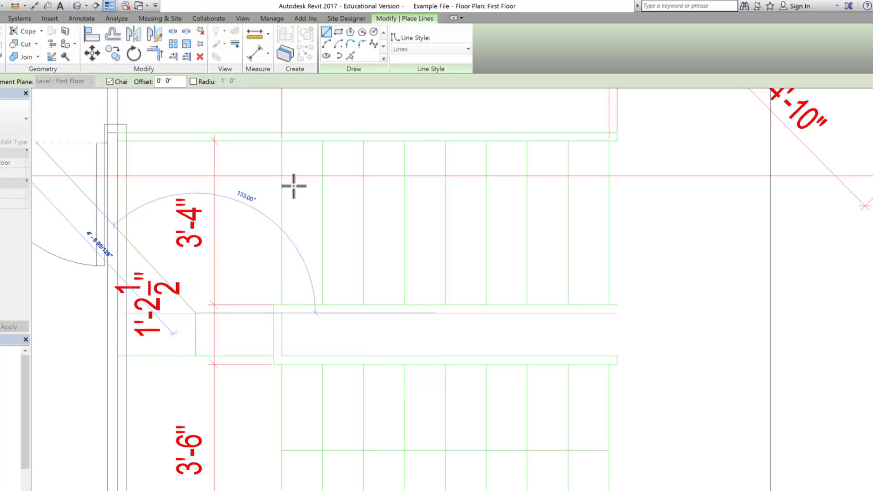
Draw a 6'-8" horizontal model line through the upper flight, from its rightmost riser's midpoint to its leftmost riser
scroll(608, 191, up, 2)
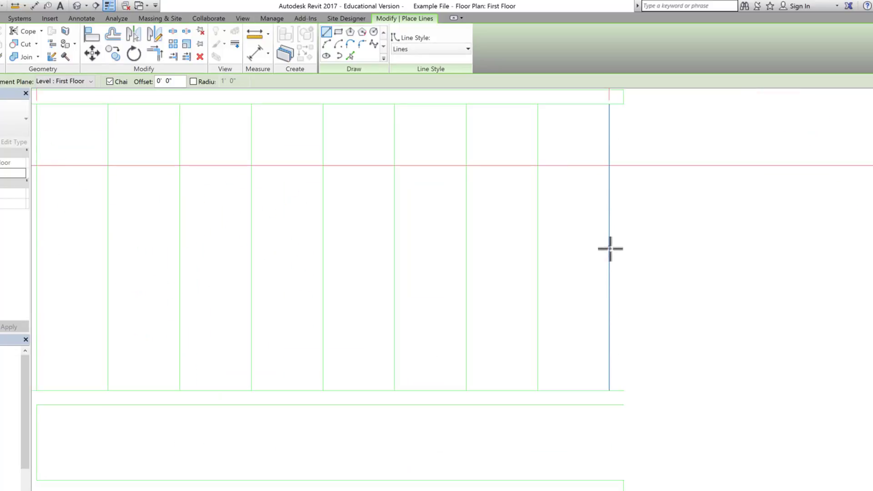
click(610, 248)
scroll(388, 236, down, 3)
scroll(237, 267, up, 1)
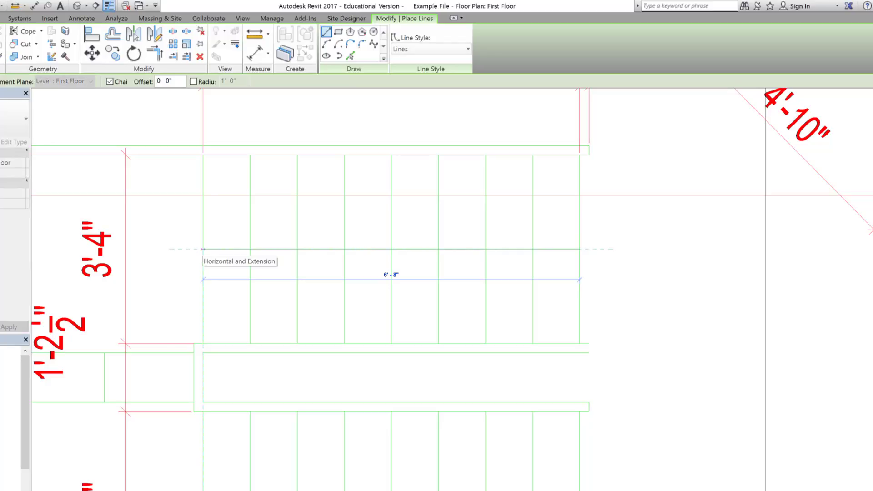
click(204, 249)
scroll(526, 301, down, 4)
key(Escape)
key(Escape)
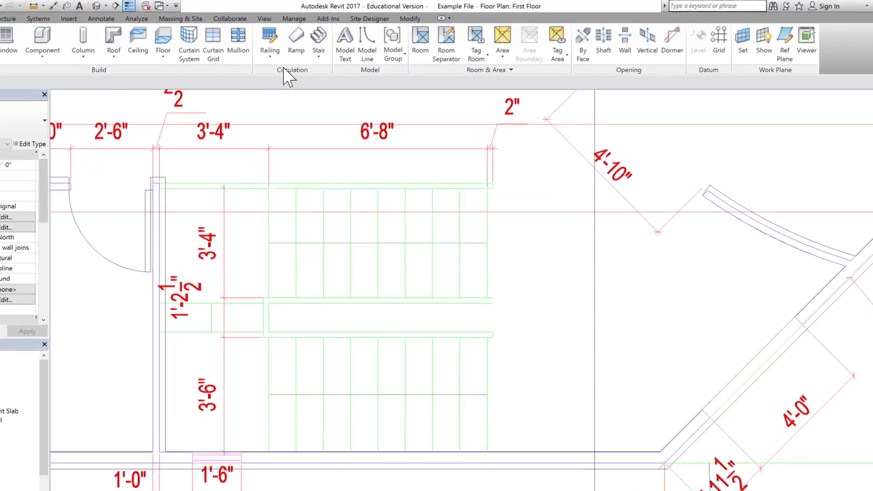
Start a Stair by Component and duplicate the assembled stair type as 7.2" max riser 10" tread
click(319, 57)
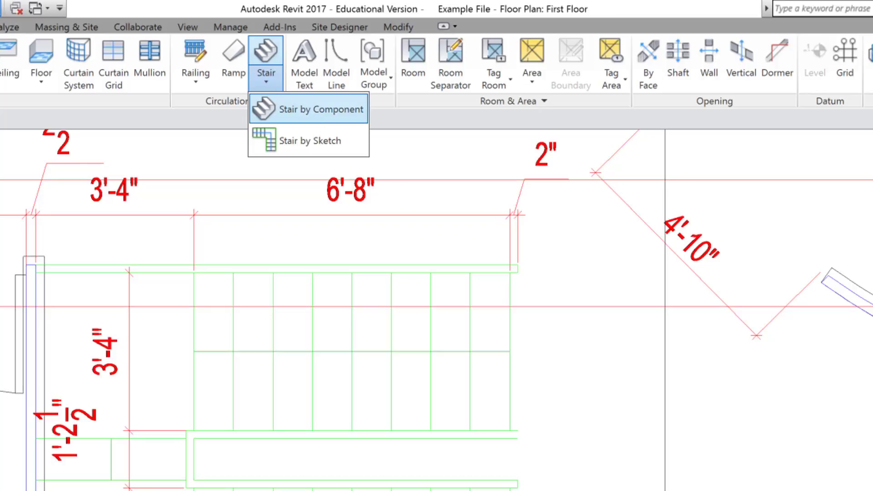
click(321, 109)
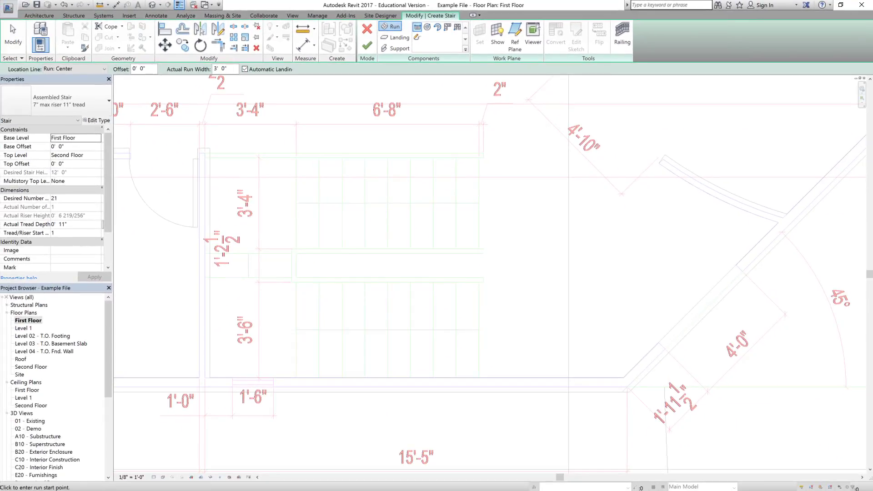
click(97, 120)
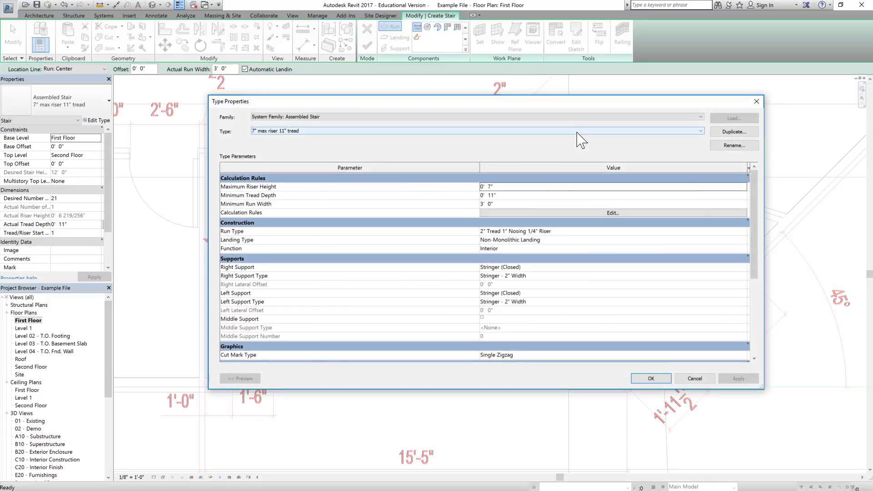
click(733, 131)
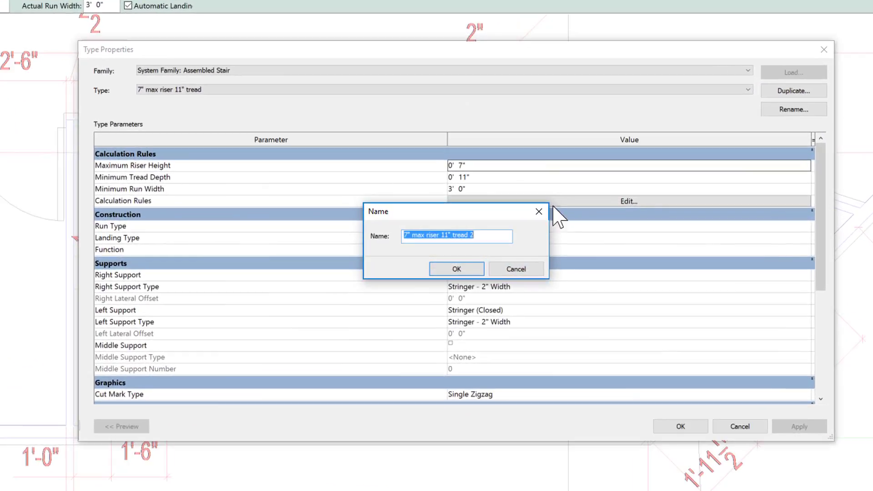
click(407, 236)
text(.2)
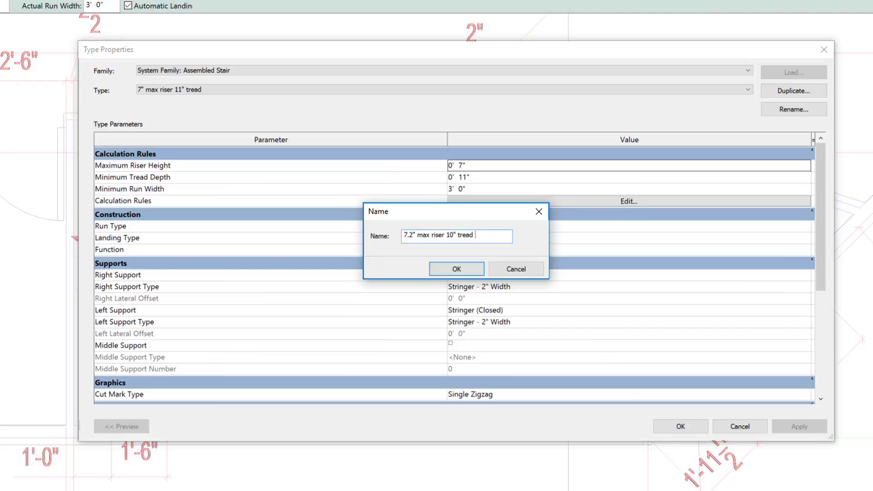
click(458, 268)
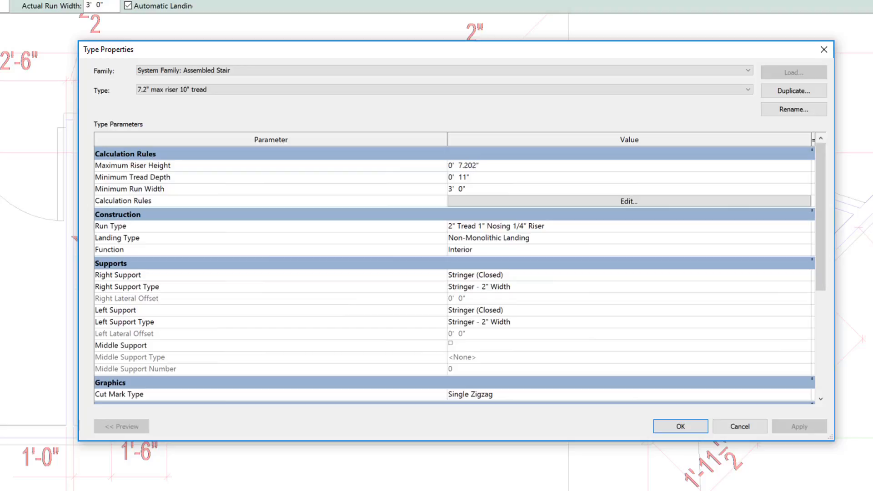
Set the new type's maximum riser height to 7.202", minimum tread depth to 10" and minimum run width to 3' 4"
click(471, 176)
click(461, 189)
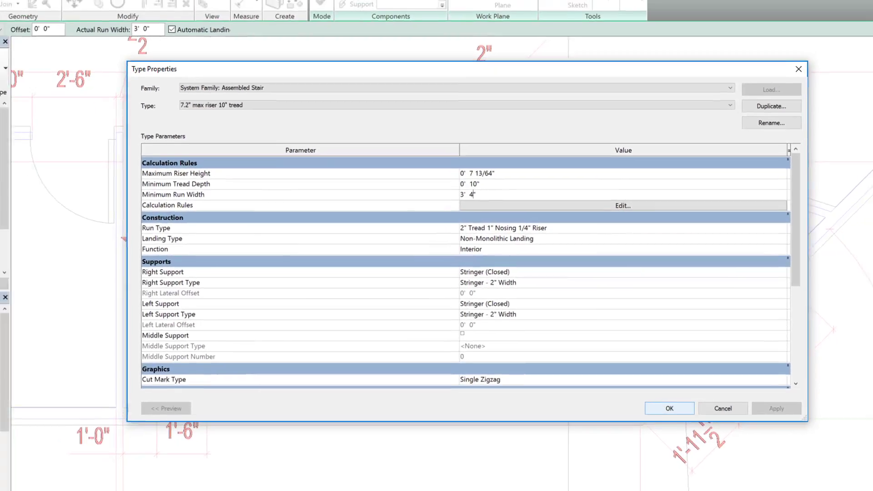
click(680, 426)
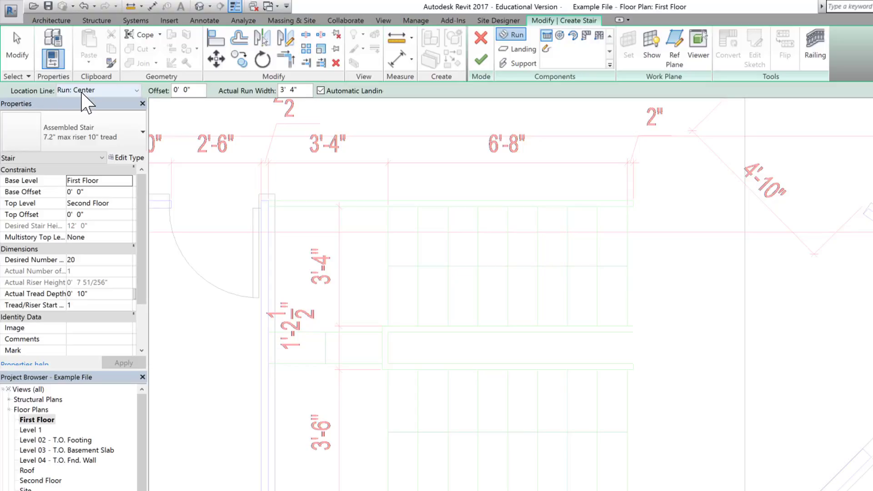
click(388, 432)
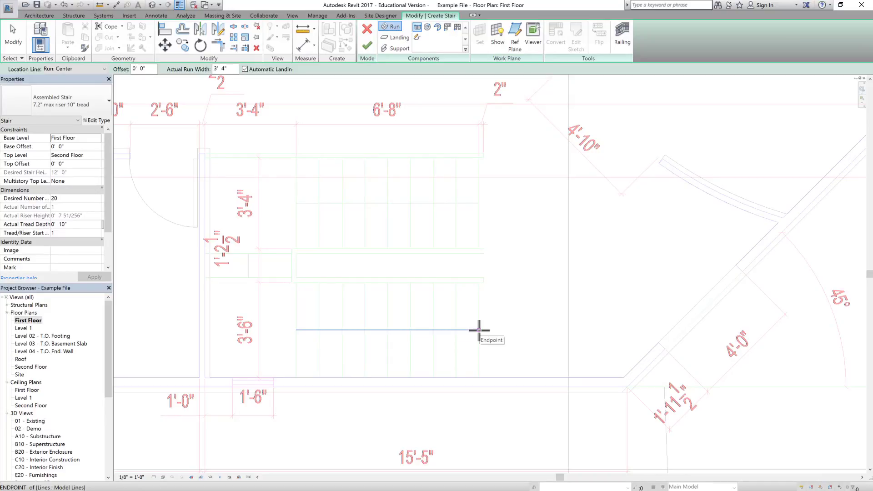
click(479, 330)
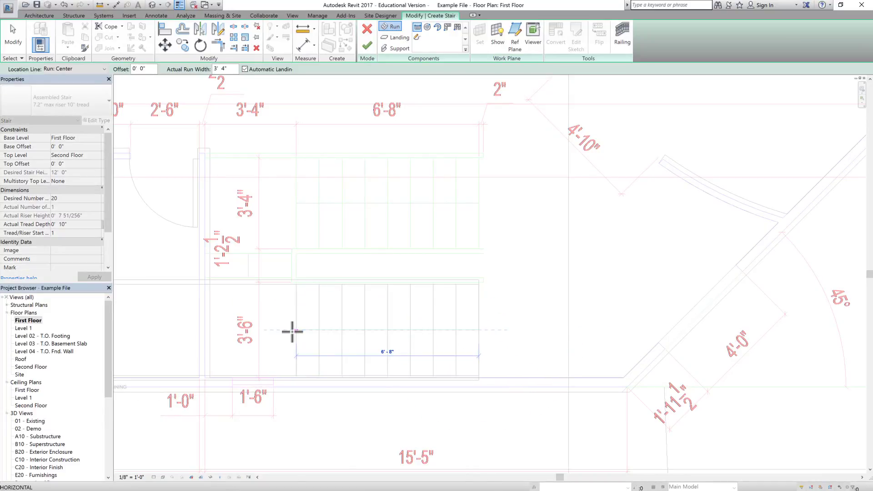
key(Escape)
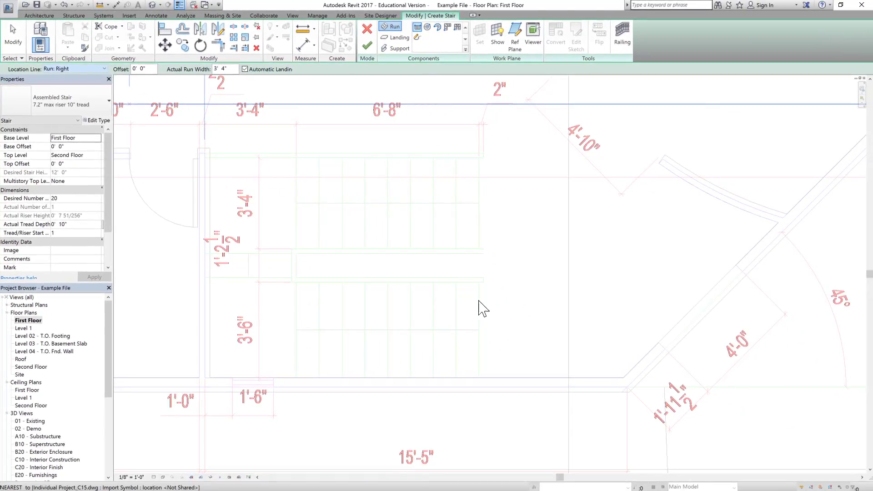
click(477, 282)
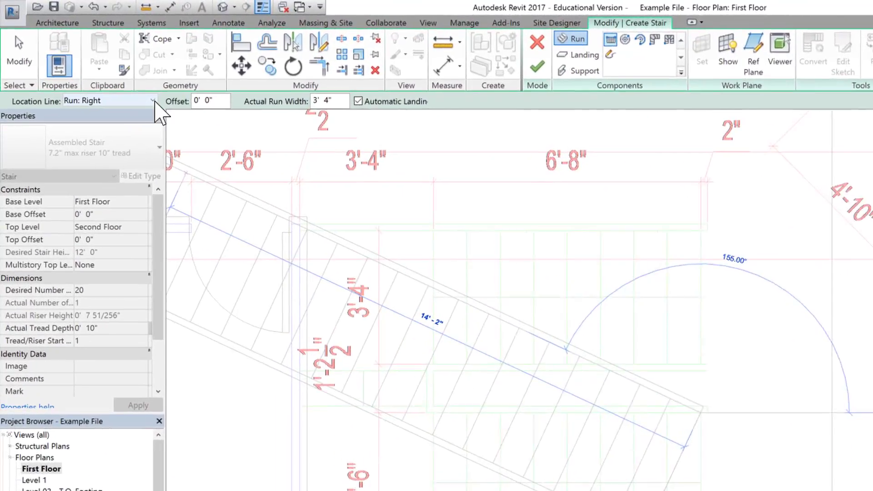
Try to place a 6'-8" lower run along the exterior wall with the location line set to Run: Left
click(109, 107)
click(91, 125)
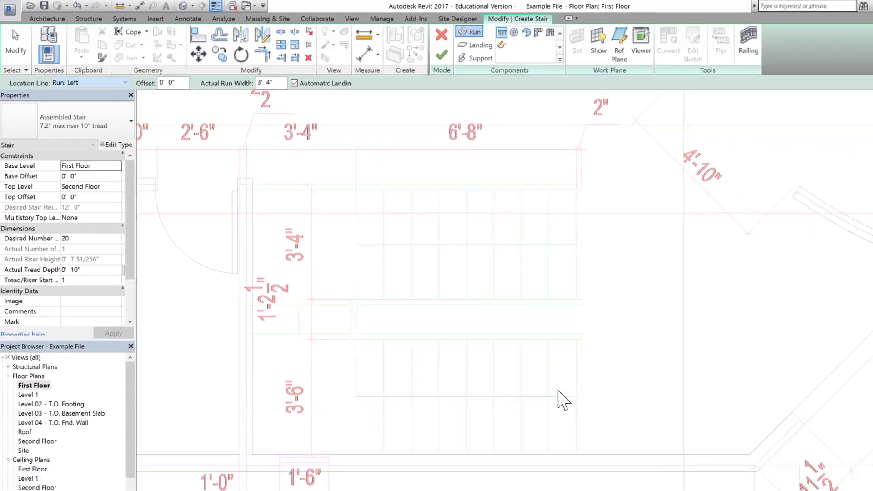
click(576, 339)
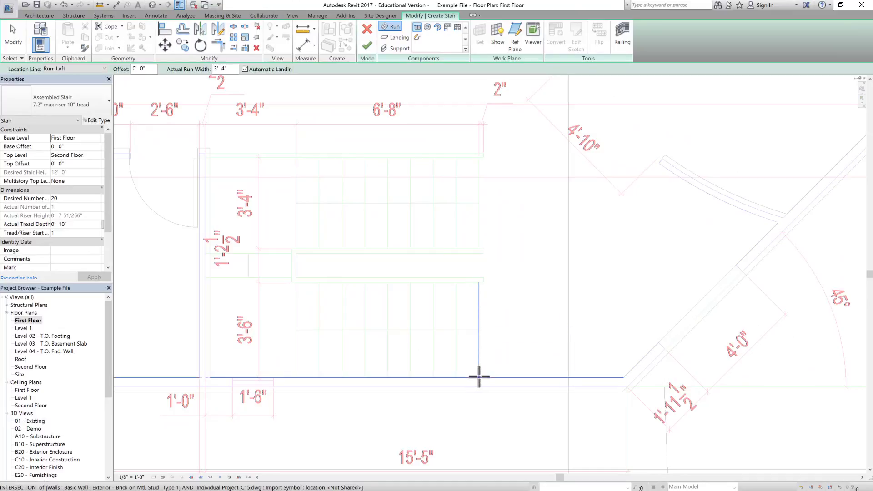
click(295, 377)
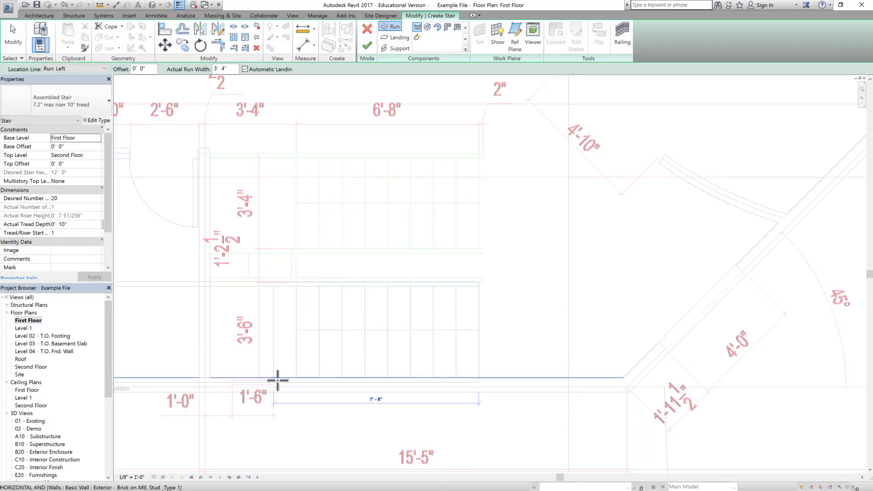
click(295, 376)
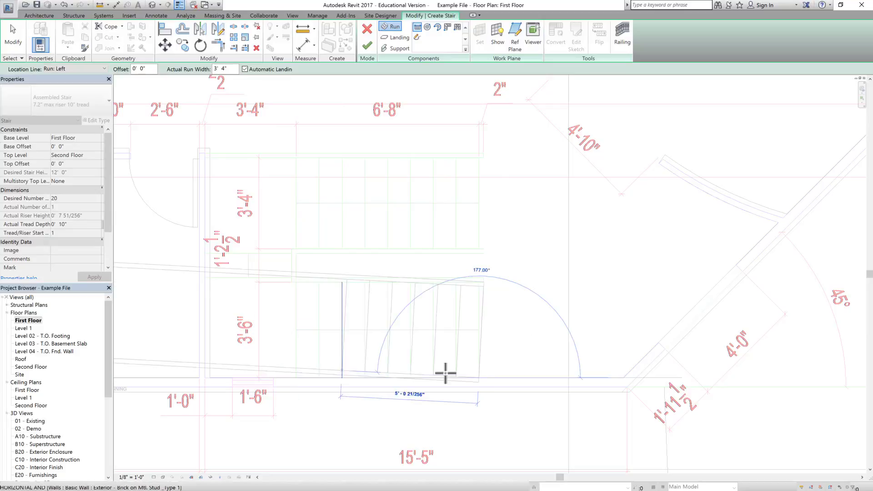
click(296, 378)
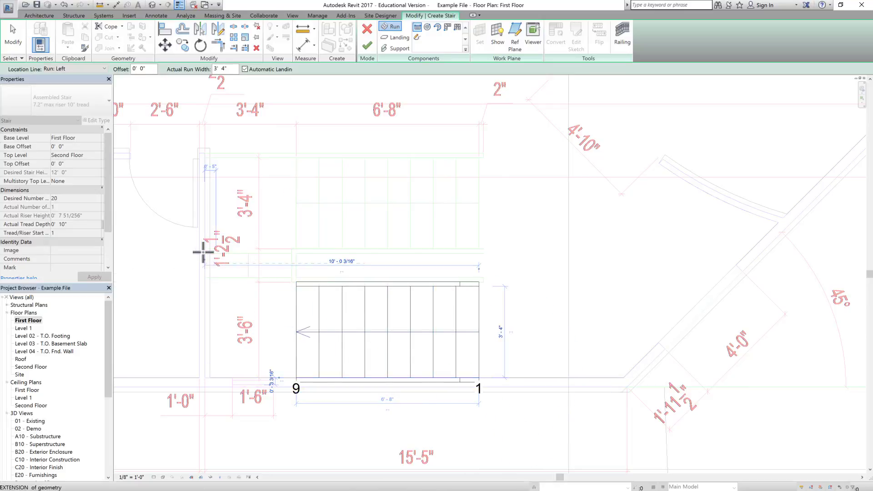
Try to start a short two-riser run on the landing along the interior partition face, and undo the trial runs
scroll(203, 257, up, 2)
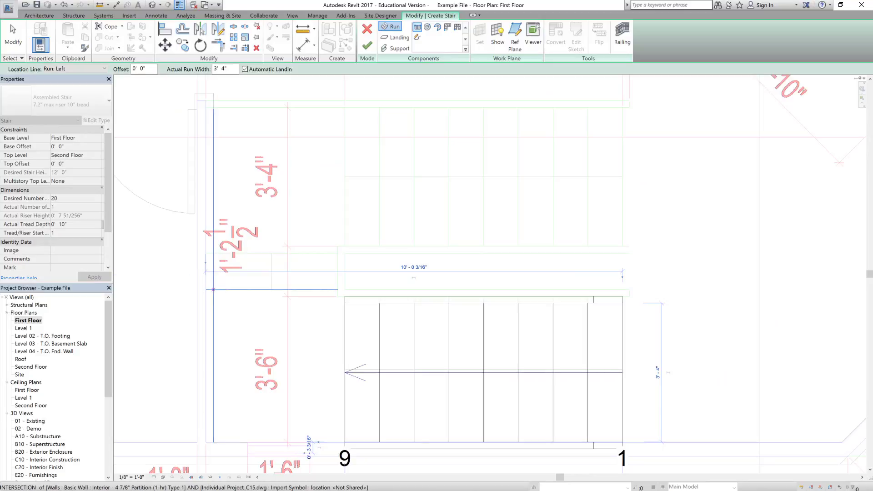
click(213, 289)
click(212, 254)
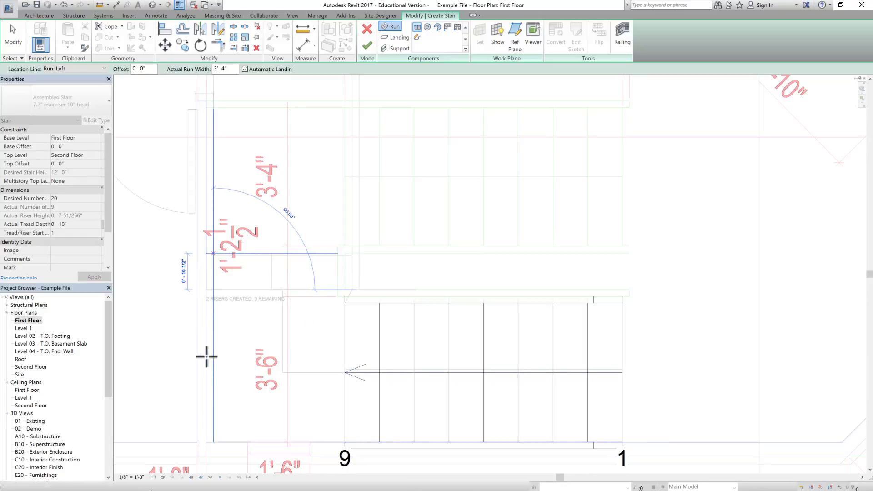
scroll(200, 253, down, 2)
key(ctrl+z)
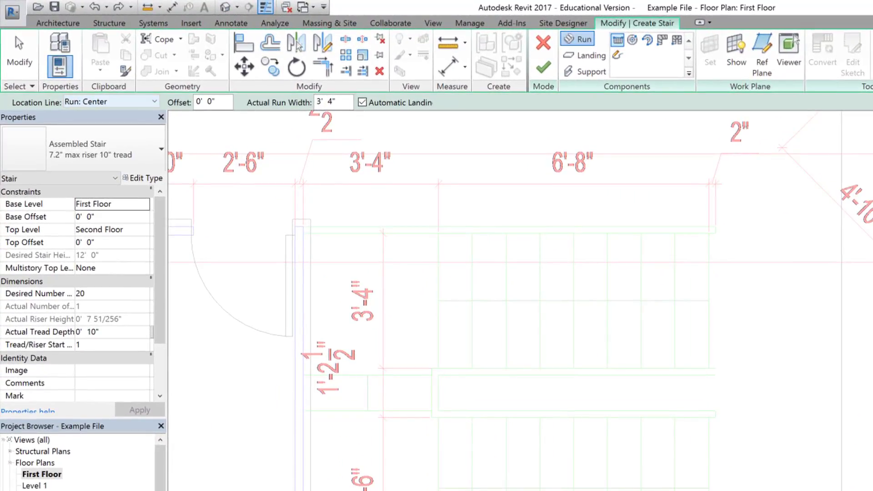
Using Run: Center, place the lower run along its 6'-8" model line and a two-riser run along the landing's short model line
scroll(523, 477, up, 2)
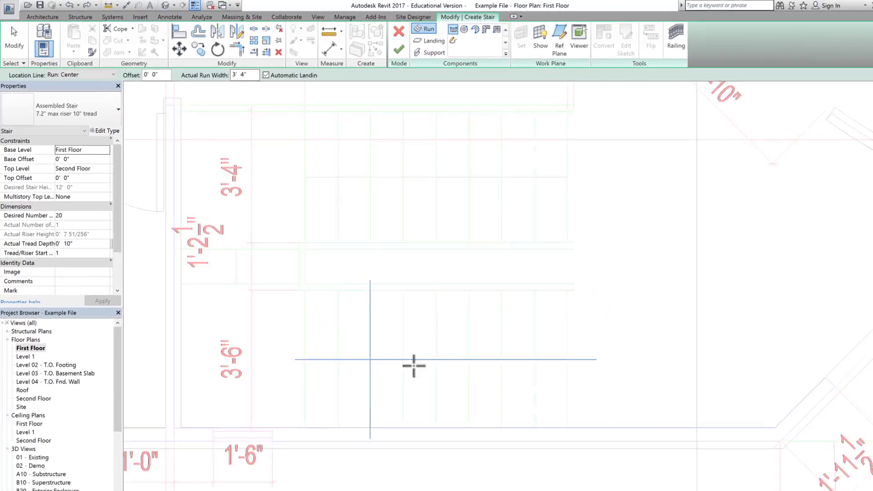
scroll(413, 365, up, 1)
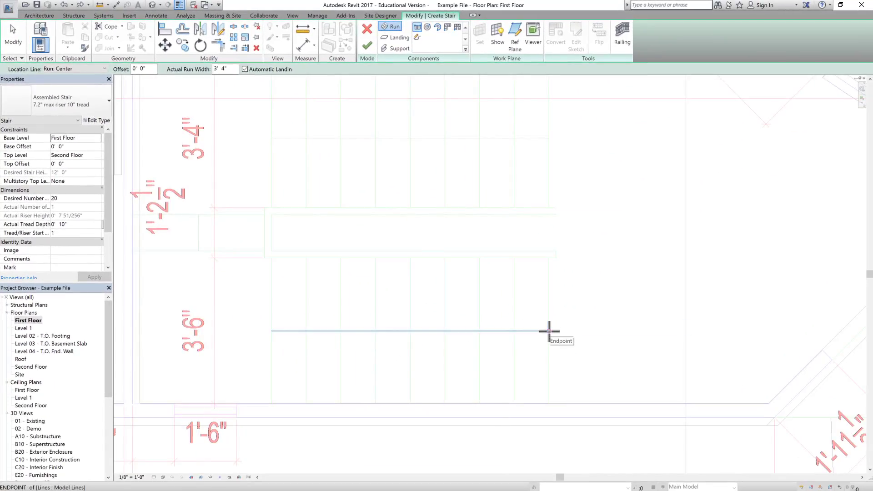
click(497, 337)
click(271, 331)
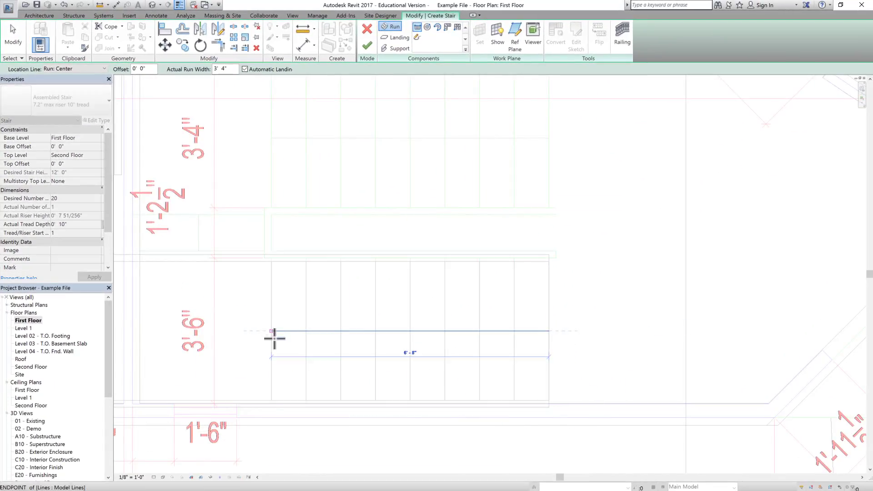
click(198, 251)
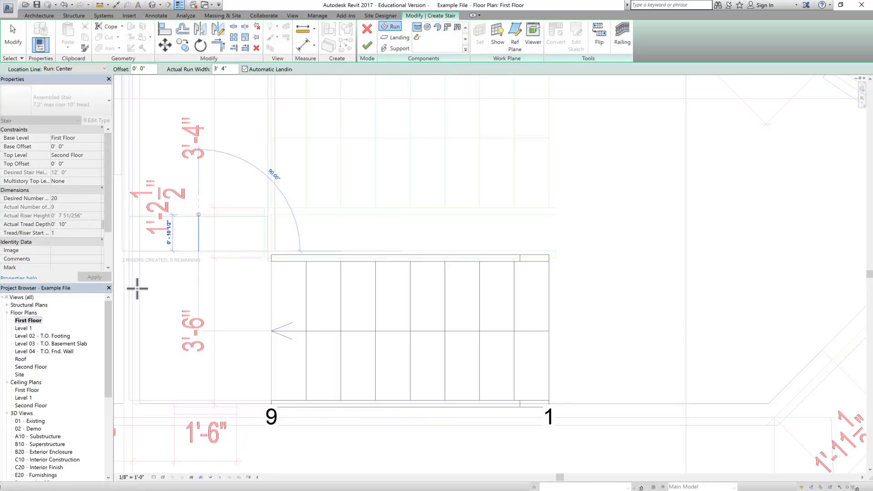
click(198, 216)
Place the upper run rightward along its model line using all remaining risers, and finish the stair
click(273, 135)
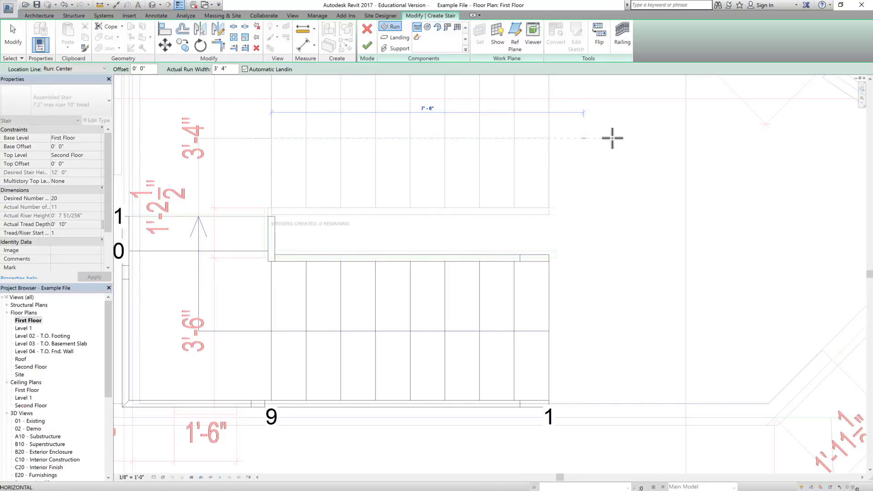
scroll(594, 236, down, 2)
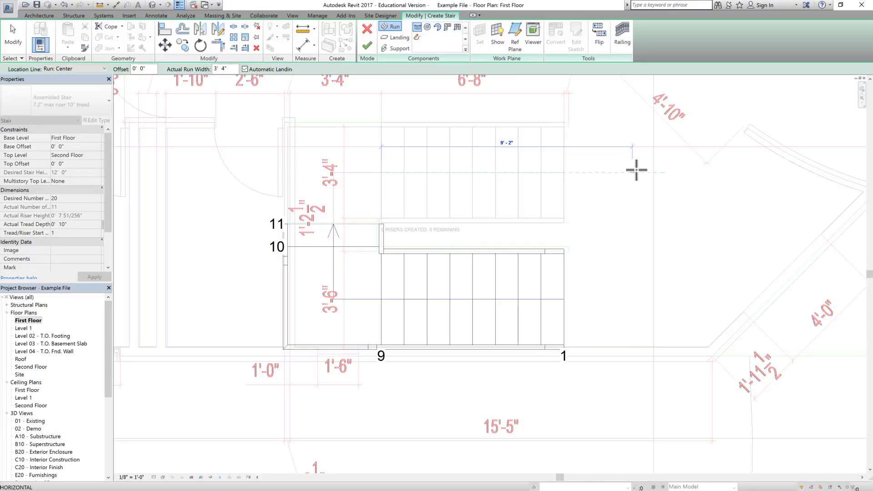
click(399, 339)
key(Escape)
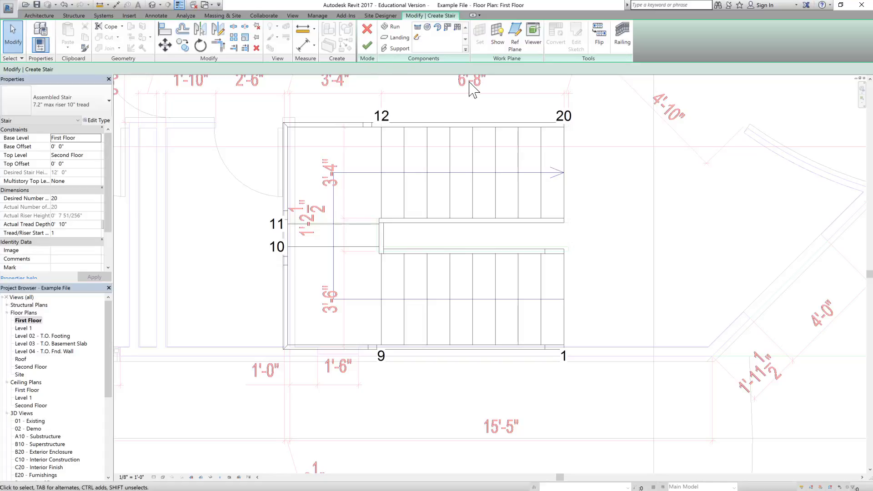
click(366, 45)
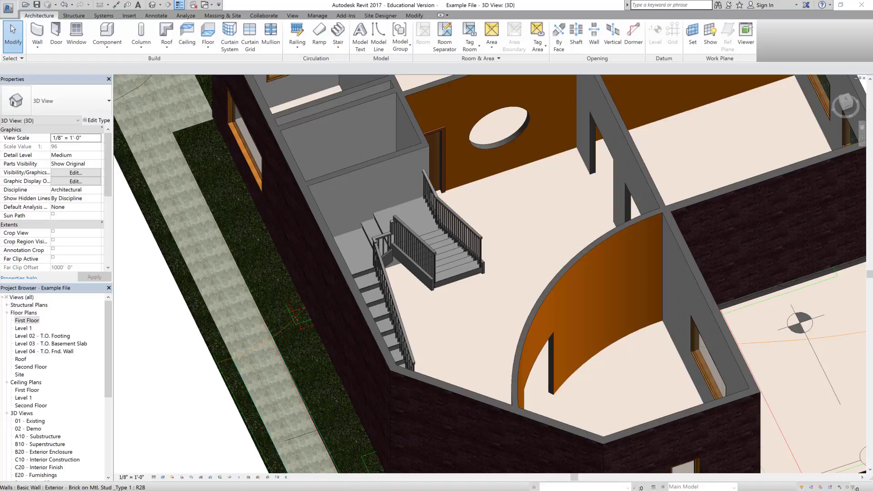
In the First Floor plan, move the stair by the outer support's lower-left corner to the inside corner of the partition and exterior walls
key(ctrl+Tab)
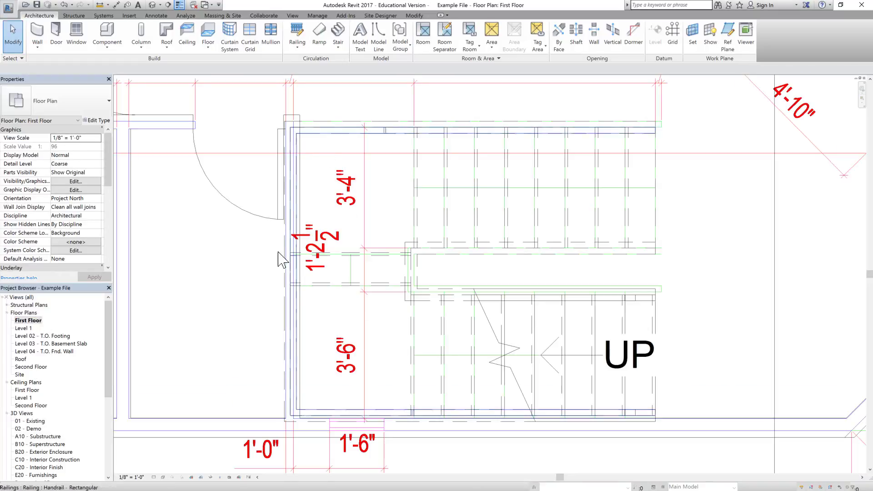
scroll(292, 132, up, 2)
scroll(380, 234, down, 3)
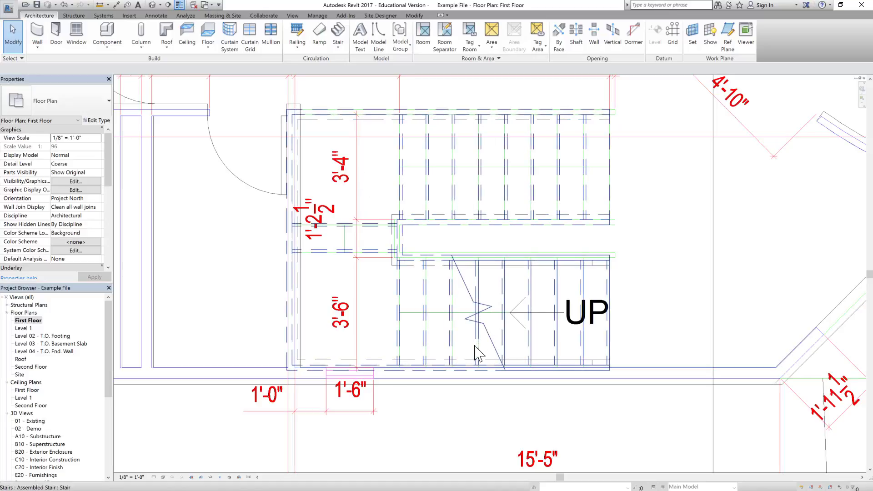
scroll(285, 364, up, 2)
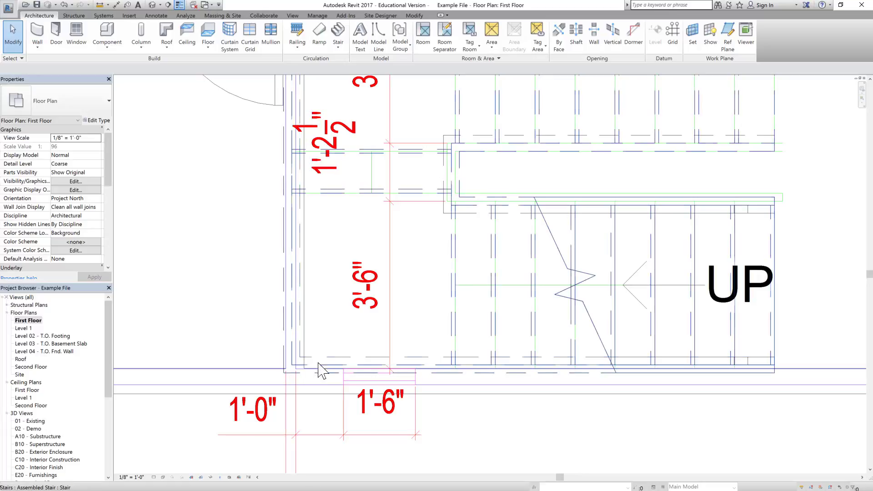
scroll(296, 395, up, 1)
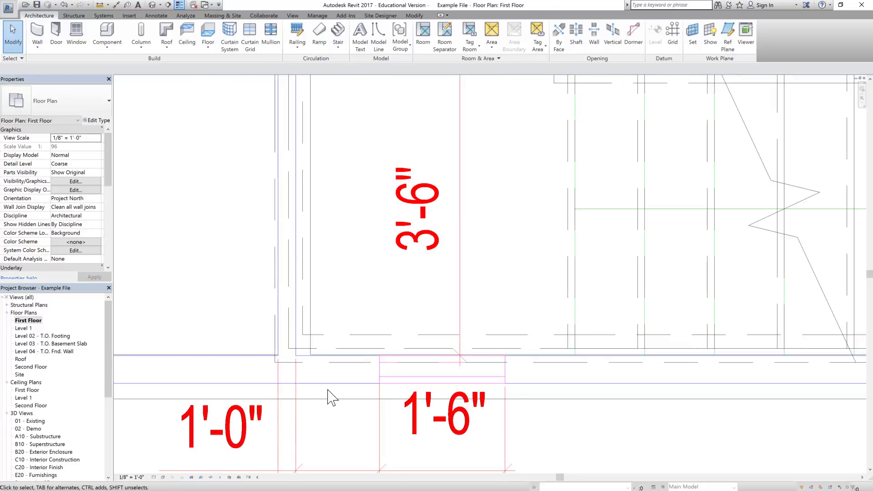
scroll(261, 366, up, 1)
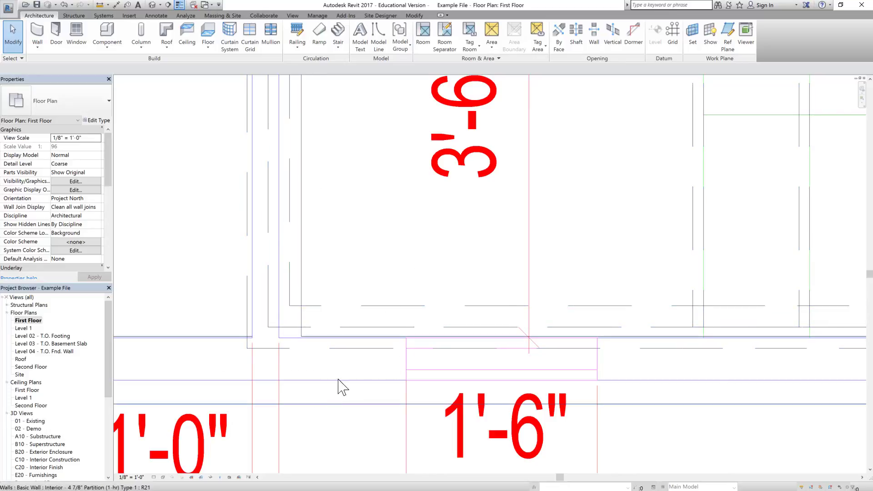
click(249, 350)
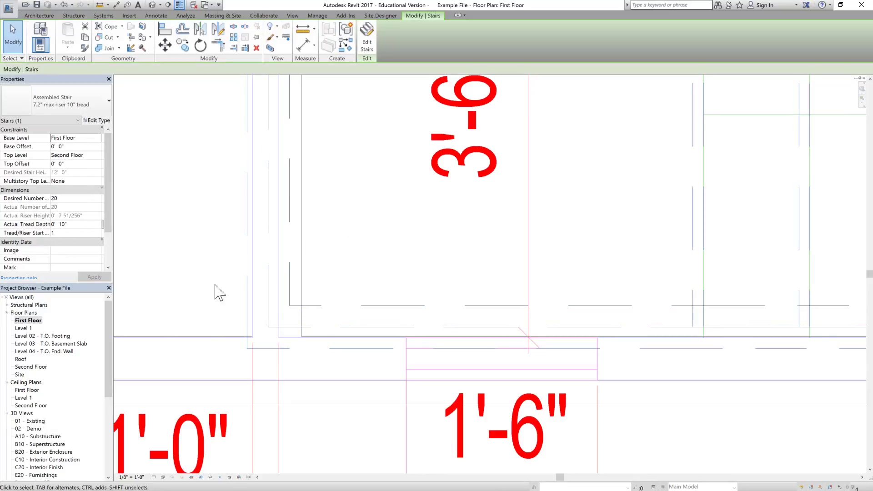
scroll(214, 287, down, 2)
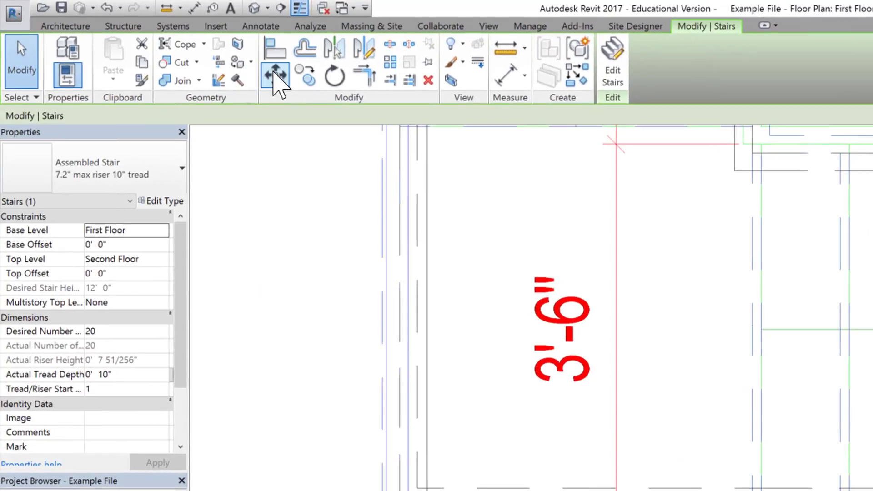
click(275, 74)
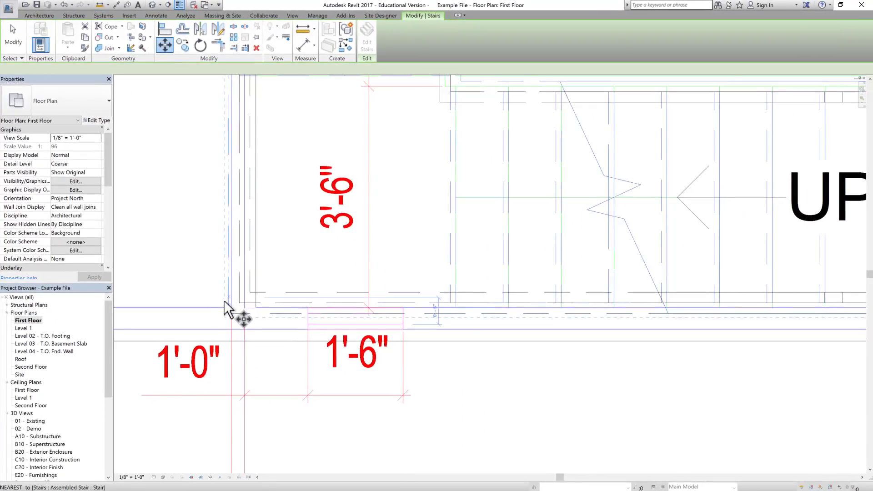
scroll(225, 331, up, 2)
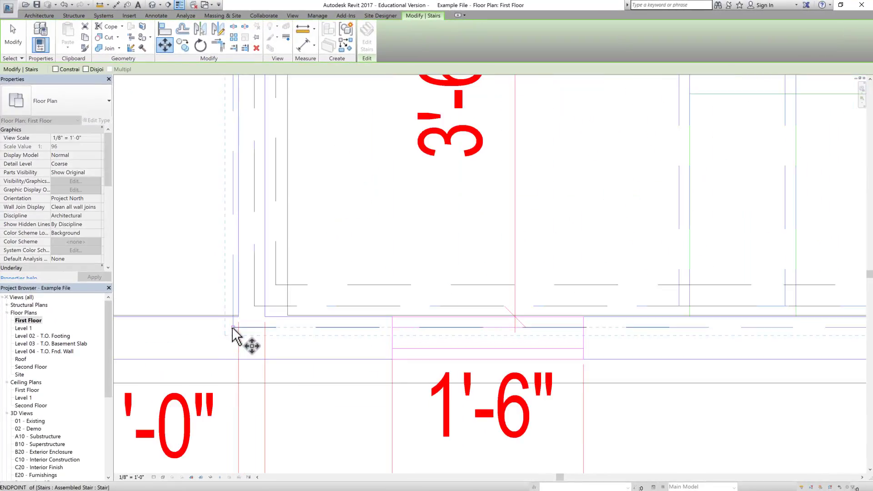
click(233, 327)
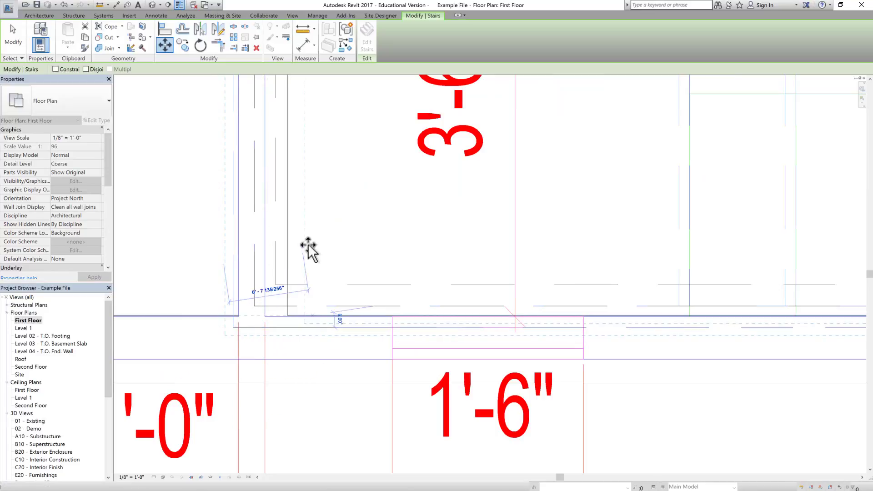
scroll(222, 273, down, 2)
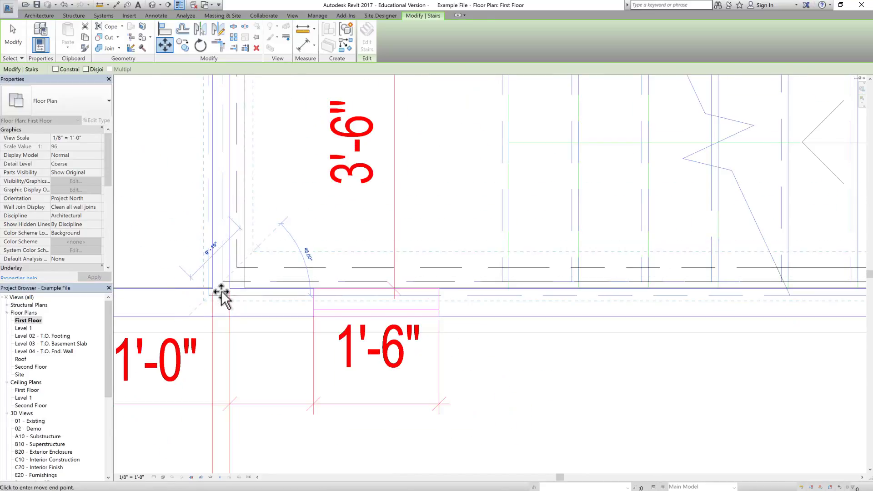
scroll(231, 293, up, 2)
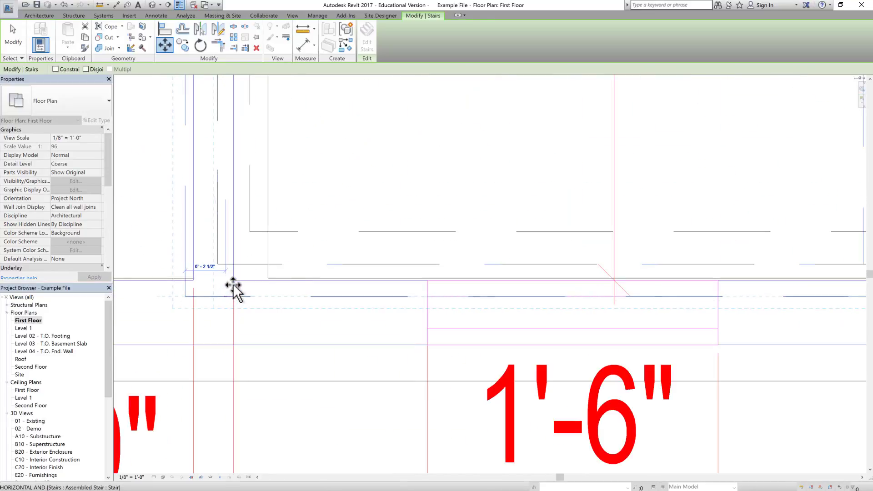
scroll(231, 287, up, 2)
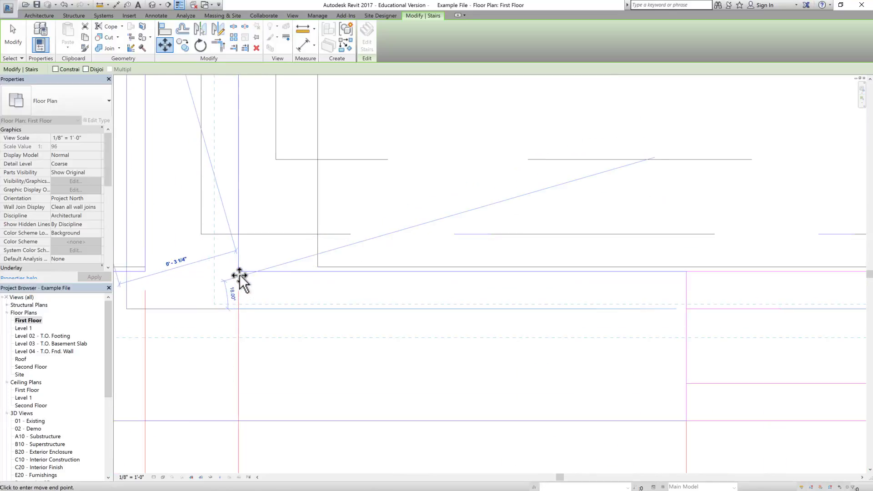
scroll(237, 277, up, 1)
scroll(237, 278, up, 1)
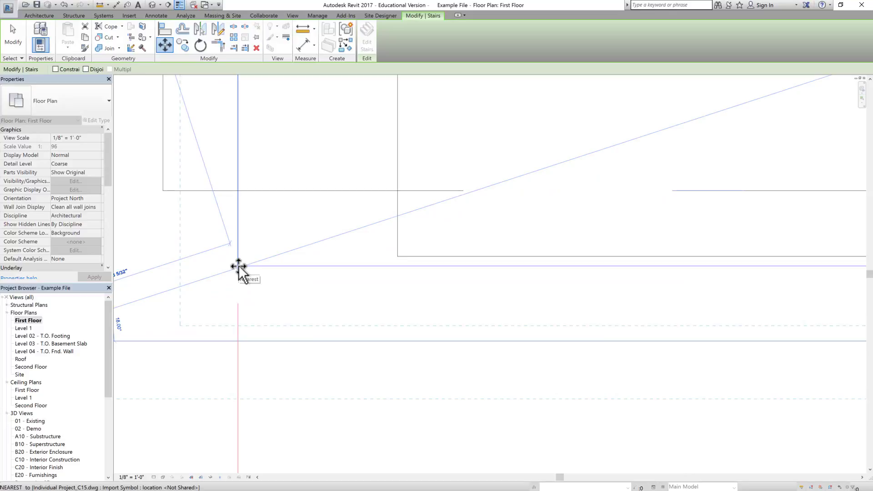
click(238, 265)
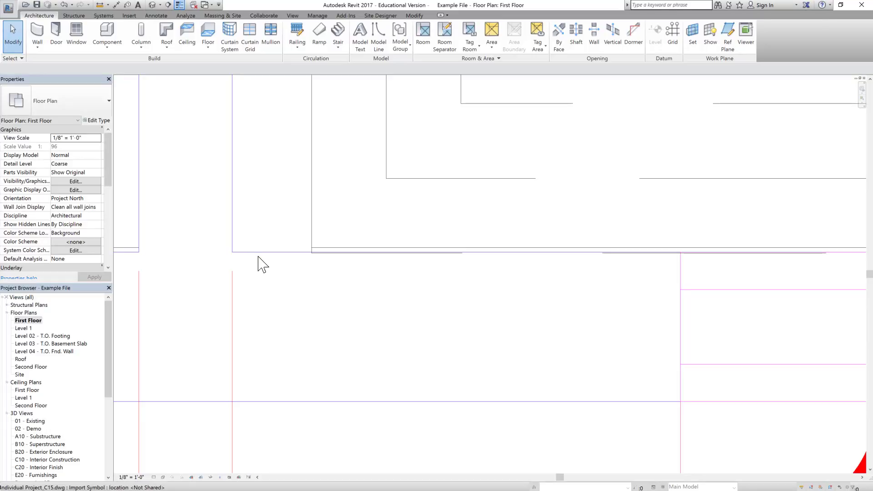
Hide the imported Individual Project_C15.dwg in the First Floor plan
click(590, 325)
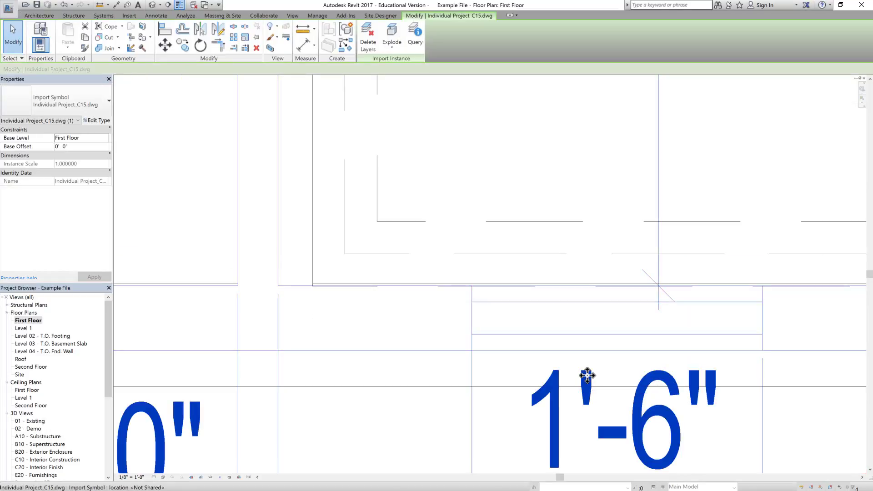
right_click(586, 375)
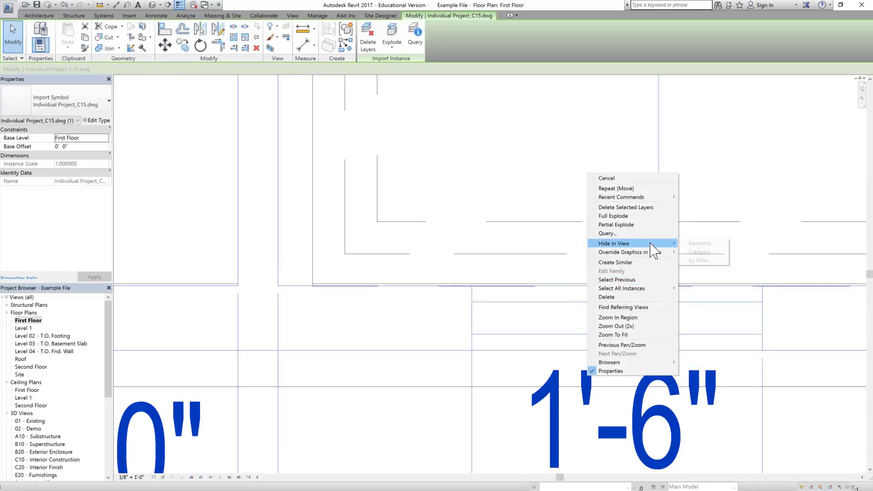
click(679, 244)
scroll(323, 296, up, 3)
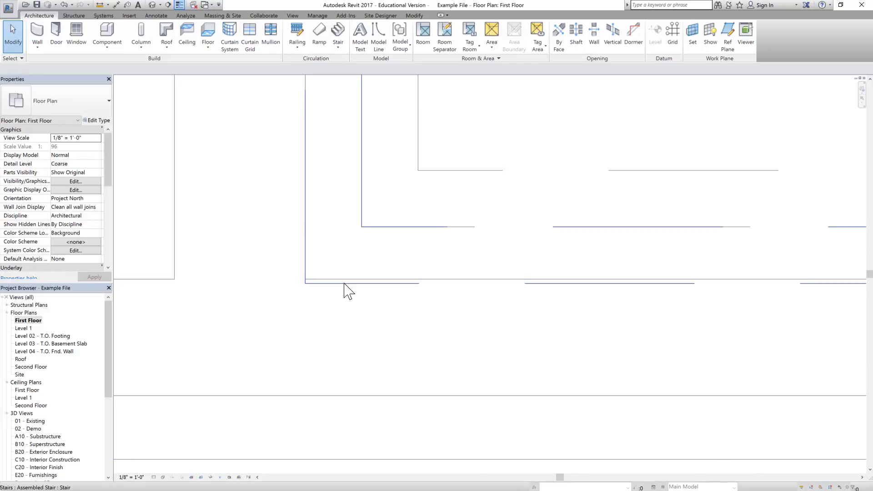
Move the stair by its outer lower-left corner onto the endpoint of the interior partition at the exterior wall
click(344, 284)
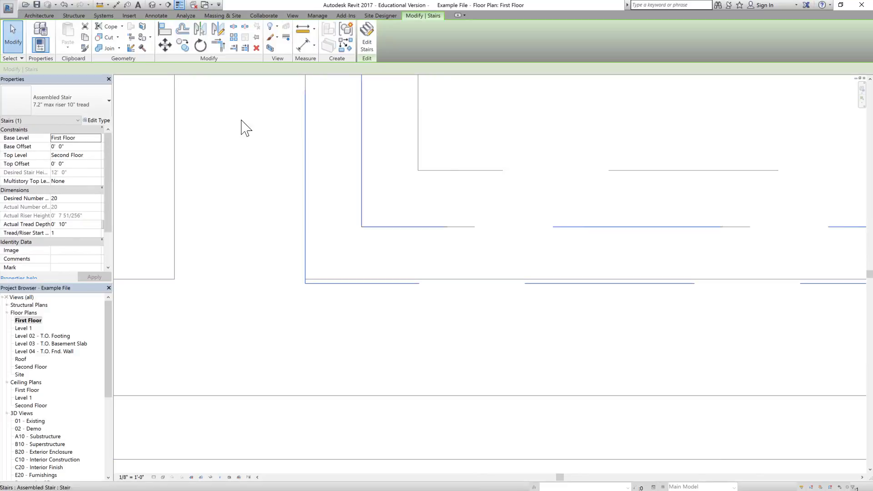
click(165, 44)
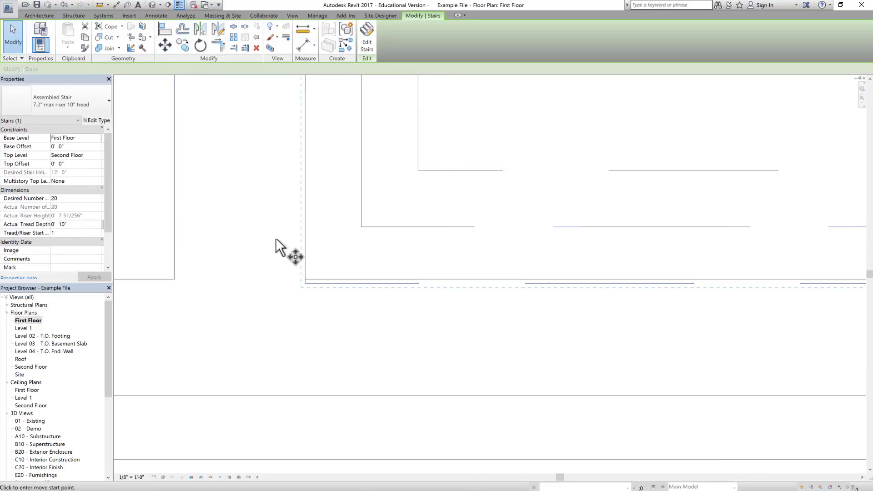
click(312, 282)
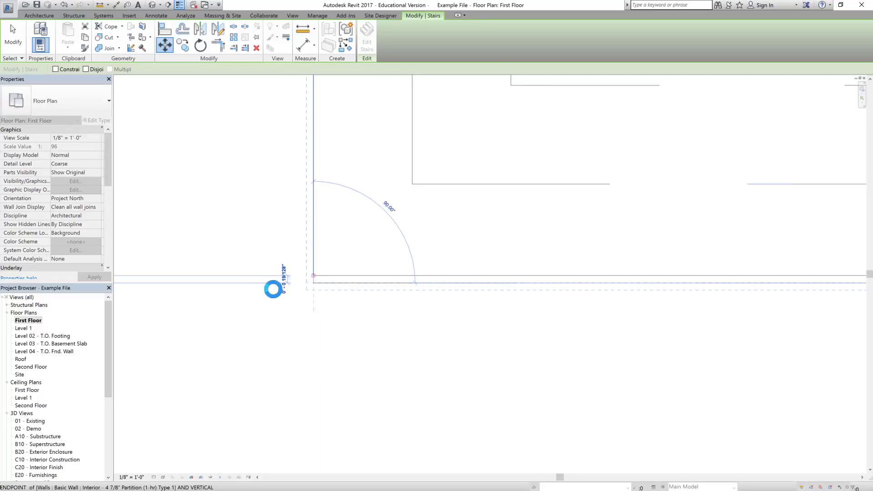
scroll(246, 302, down, 3)
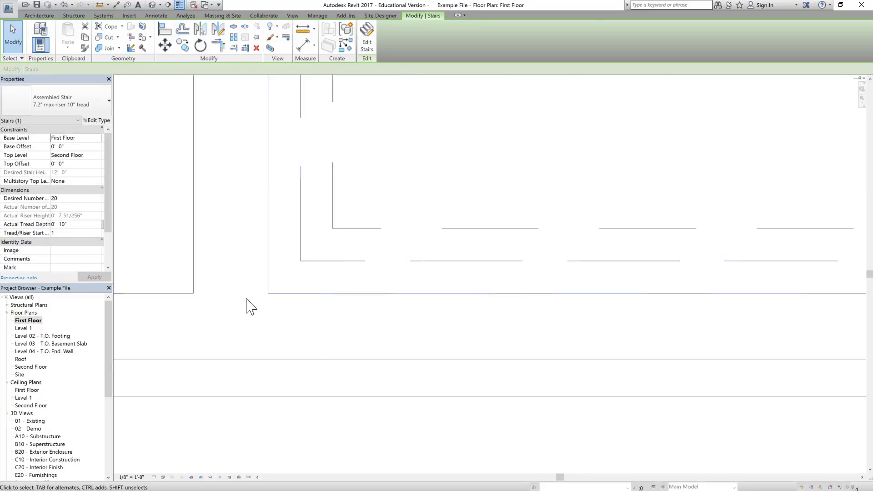
scroll(247, 304, down, 5)
scroll(243, 213, up, 2)
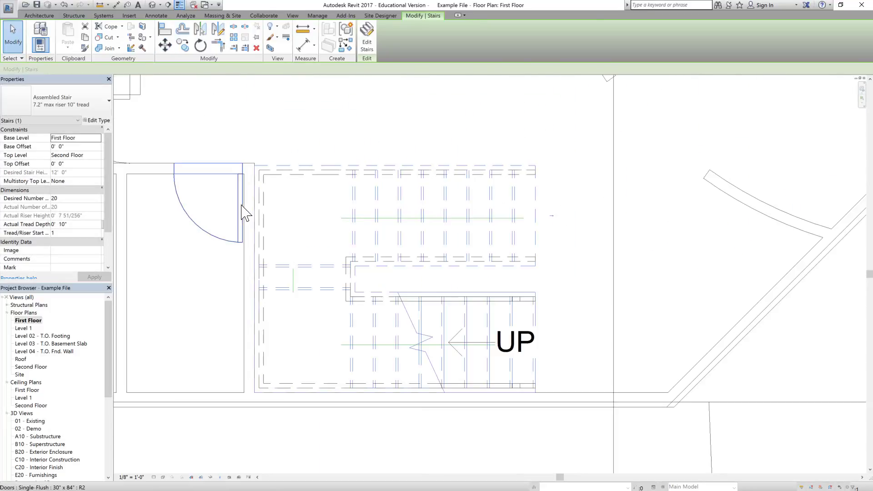
click(341, 143)
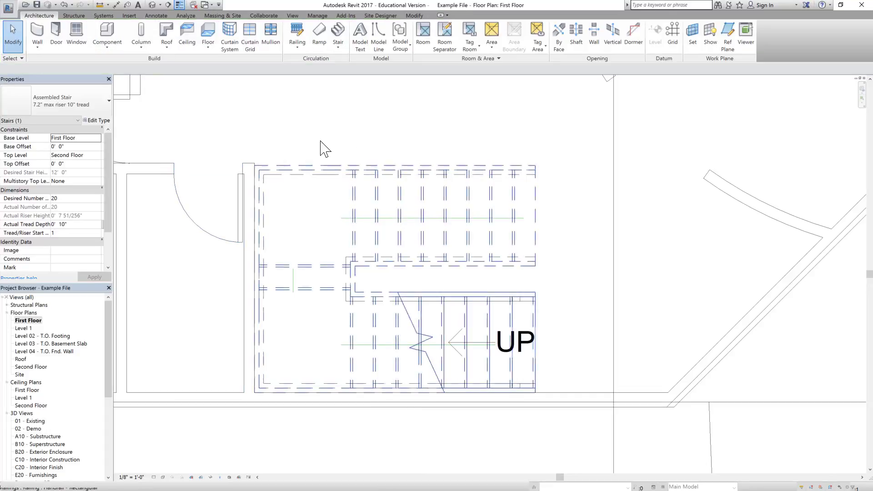
Check the stair's railings in the 3D view, and examine the outer railing along the stairwell walls in the First Floor plan
click(152, 5)
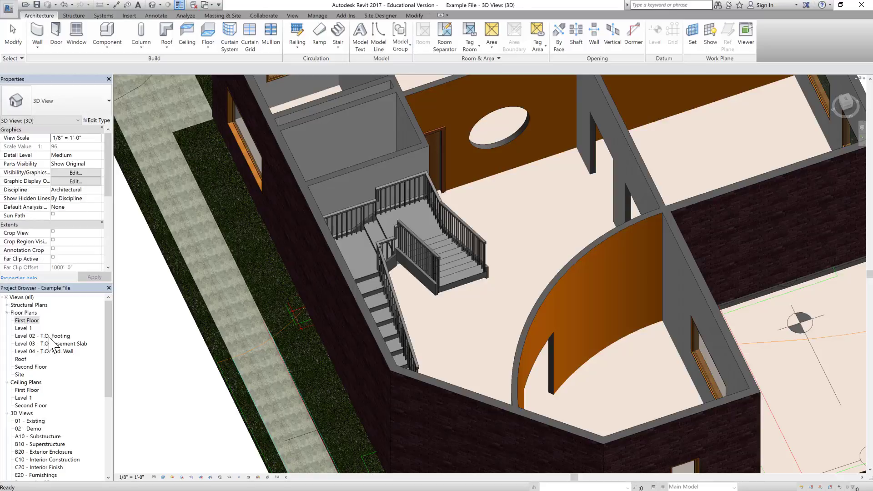
double_click(27, 320)
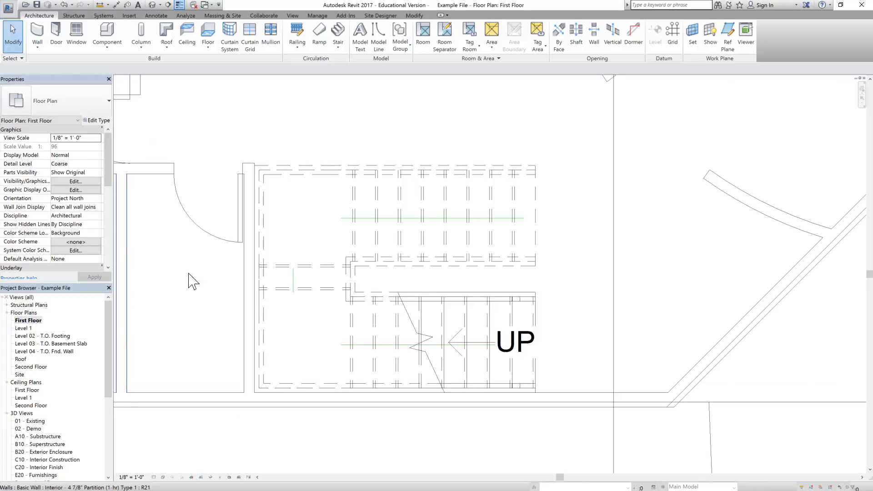
scroll(318, 409, up, 3)
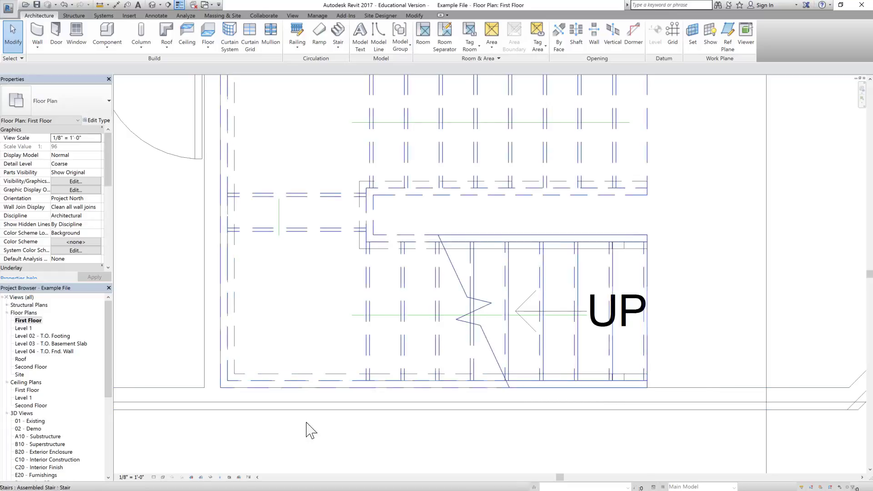
scroll(273, 450, down, 2)
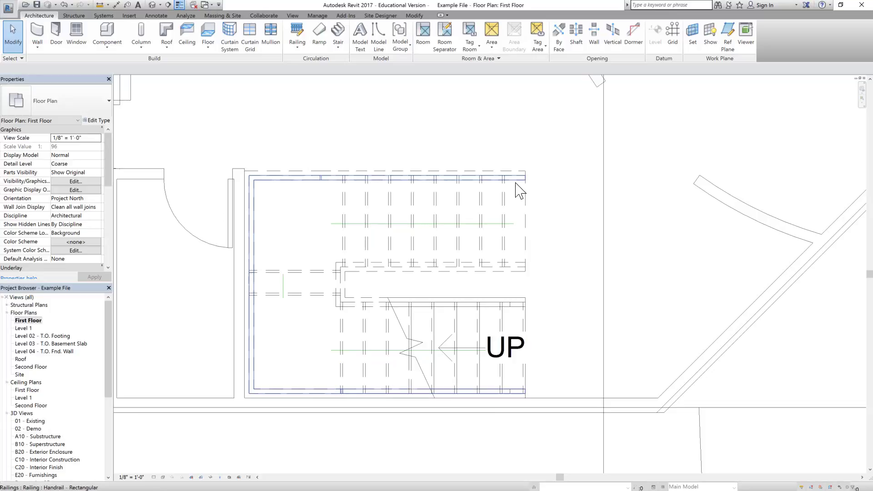
scroll(508, 402, up, 2)
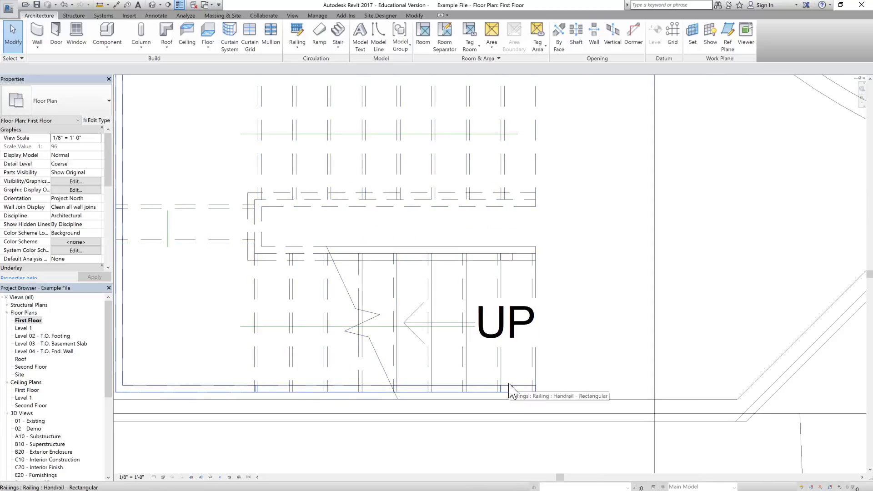
scroll(551, 325, down, 1)
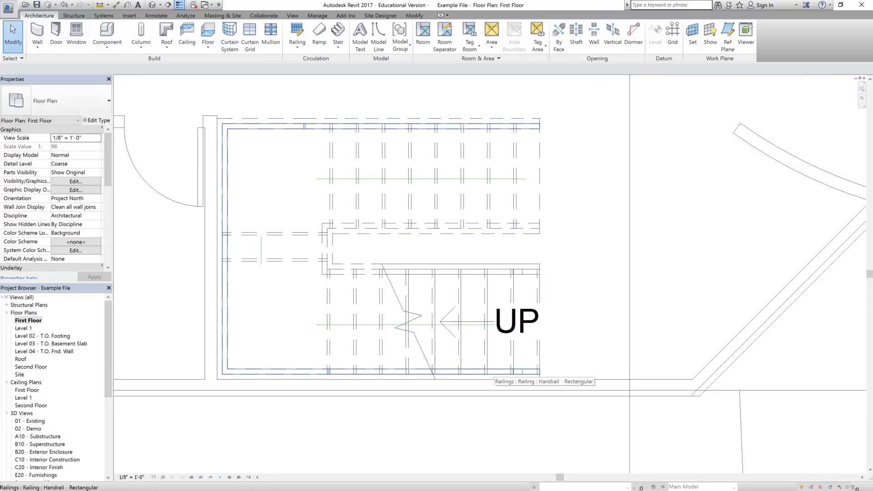
Edit the outer railing's path and delete its segments along the exterior wall and the interior partition, keeping the line along the upper run
click(493, 374)
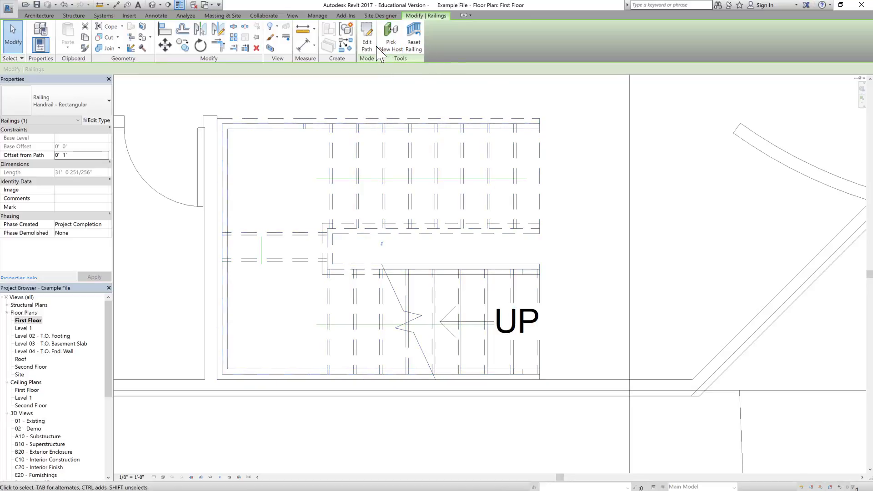
click(367, 37)
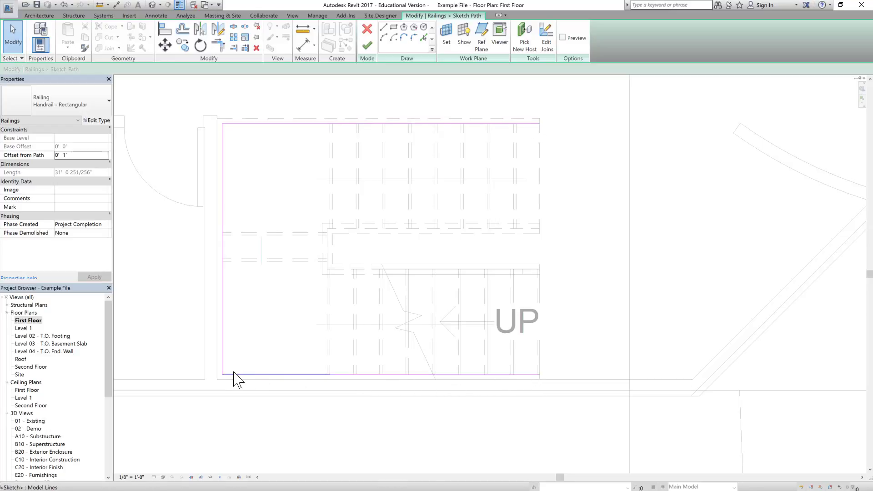
click(505, 374)
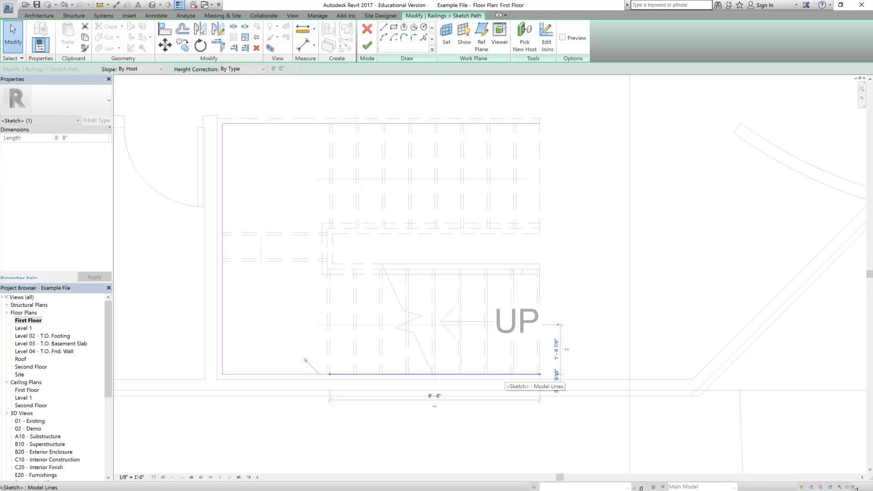
key(Delete)
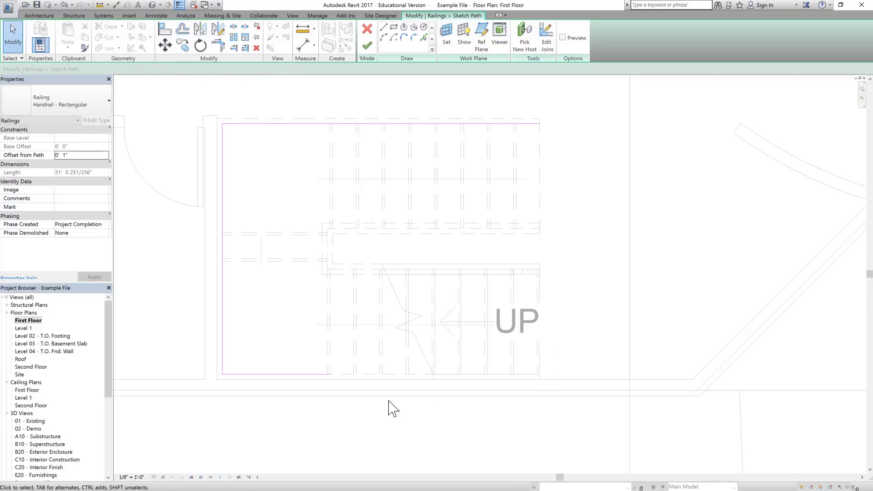
click(314, 375)
key(Delete)
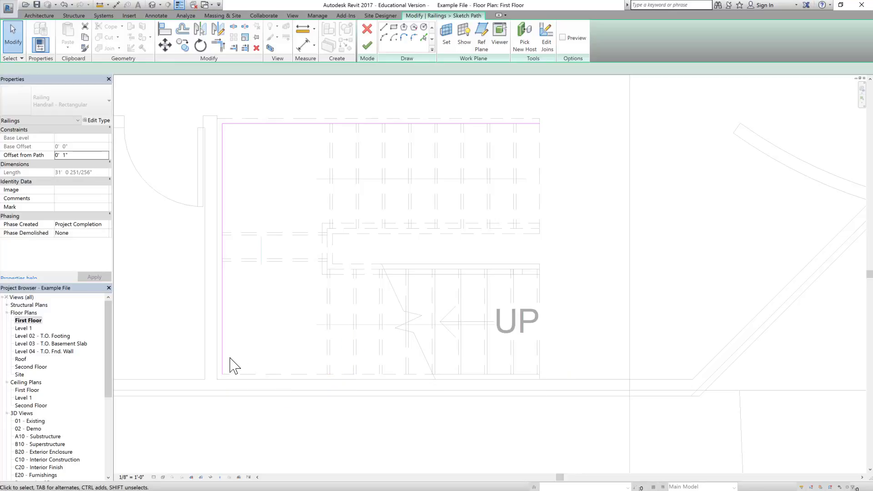
click(223, 359)
key(Delete)
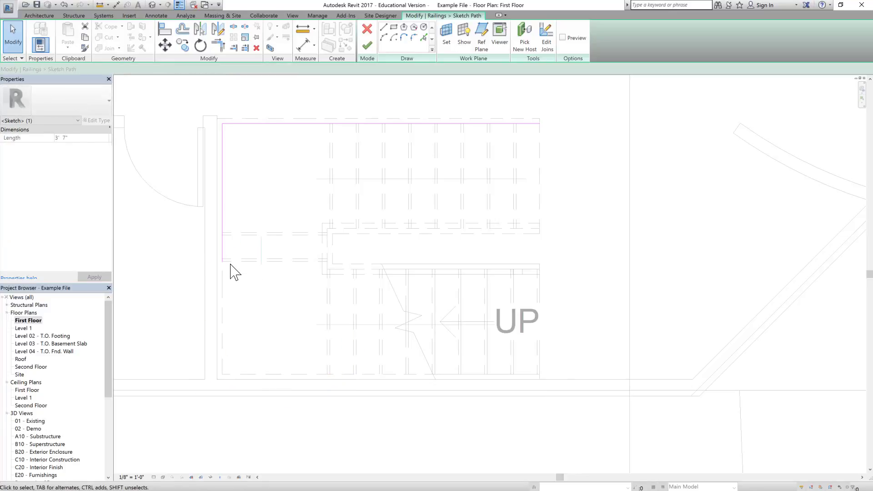
click(223, 252)
key(Delete)
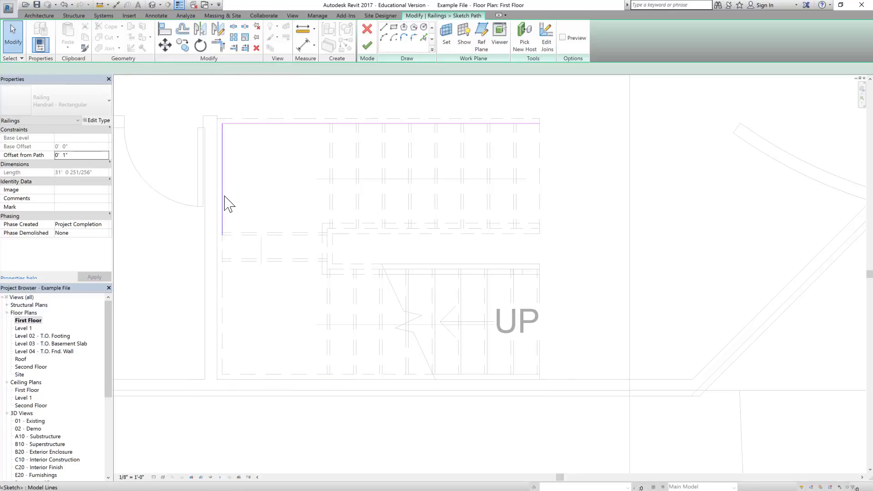
click(223, 203)
key(Delete)
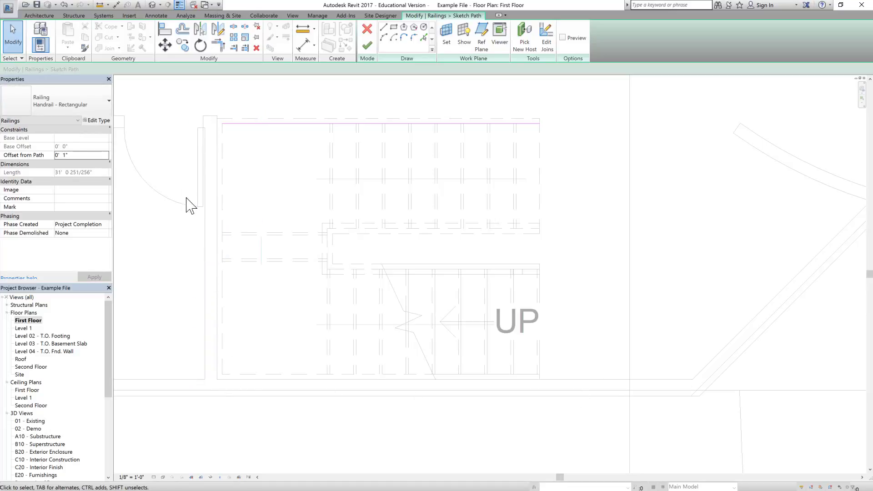
Extend the remaining railing path line to the face of the interior partition, and finish the path edit
scroll(196, 124, up, 2)
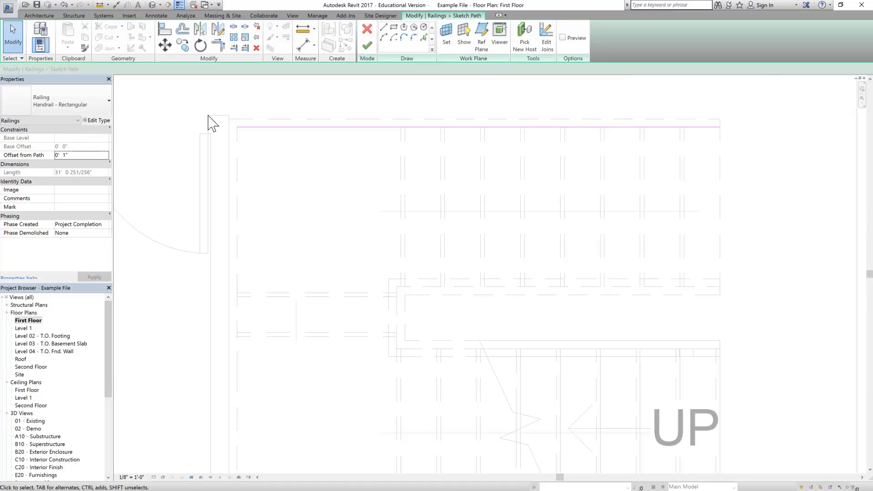
scroll(210, 124, up, 1)
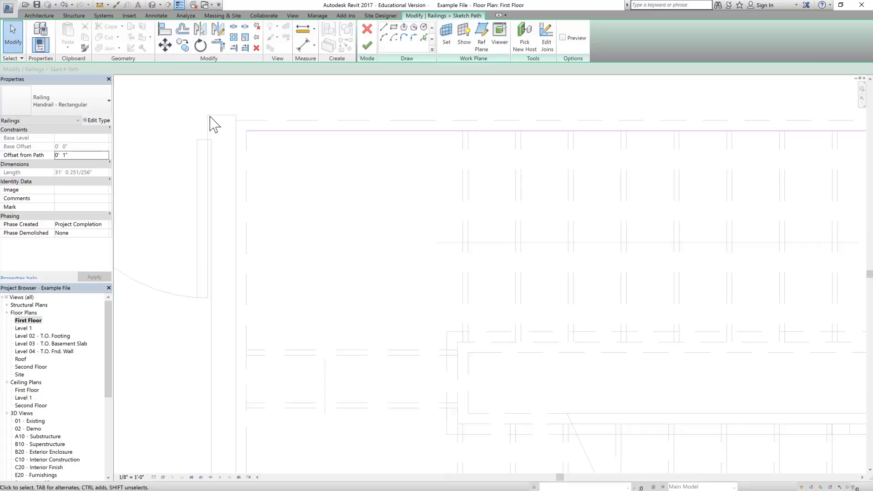
click(262, 131)
scroll(236, 118, up, 2)
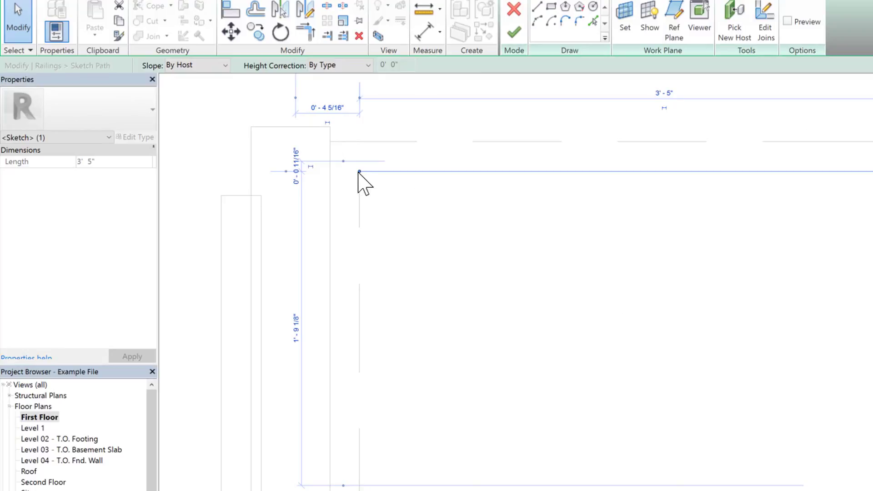
scroll(316, 166, up, 2)
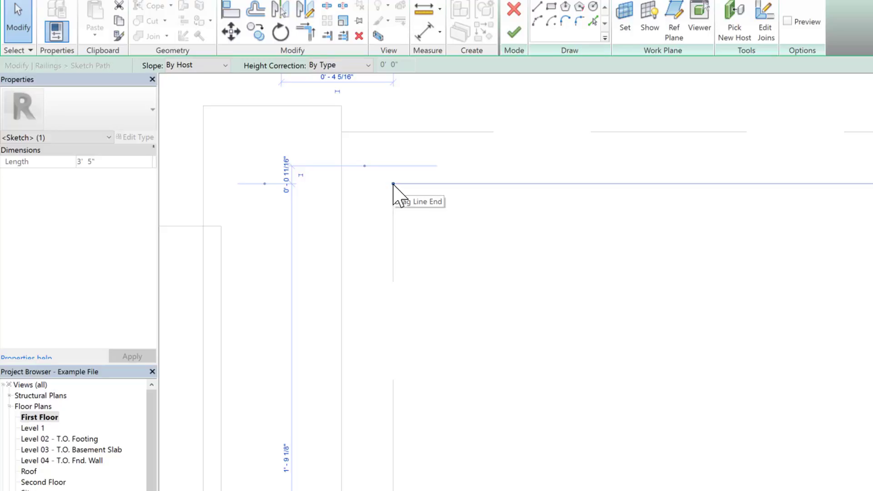
drag(393, 183, 339, 182)
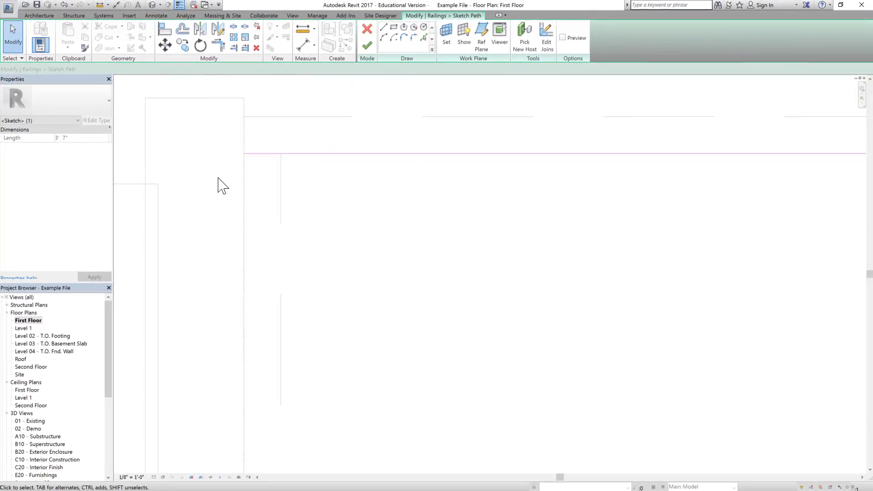
click(218, 185)
scroll(227, 182, down, 2)
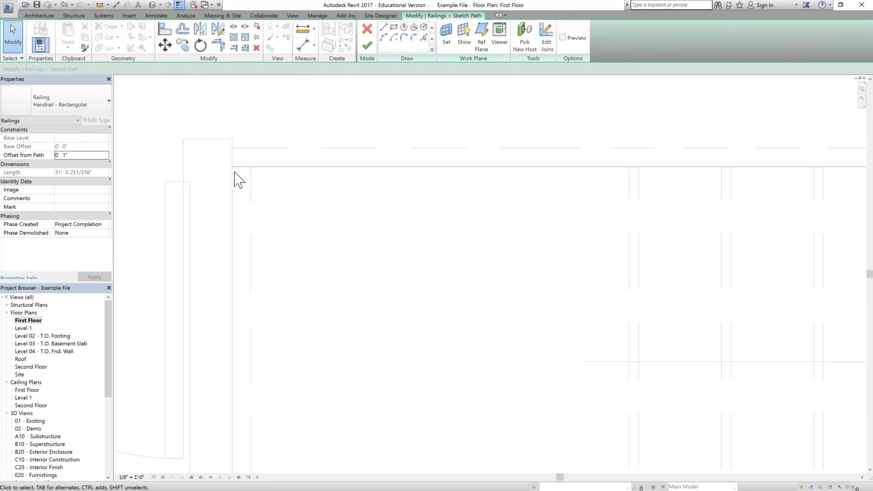
scroll(230, 174, down, 1)
scroll(233, 170, down, 1)
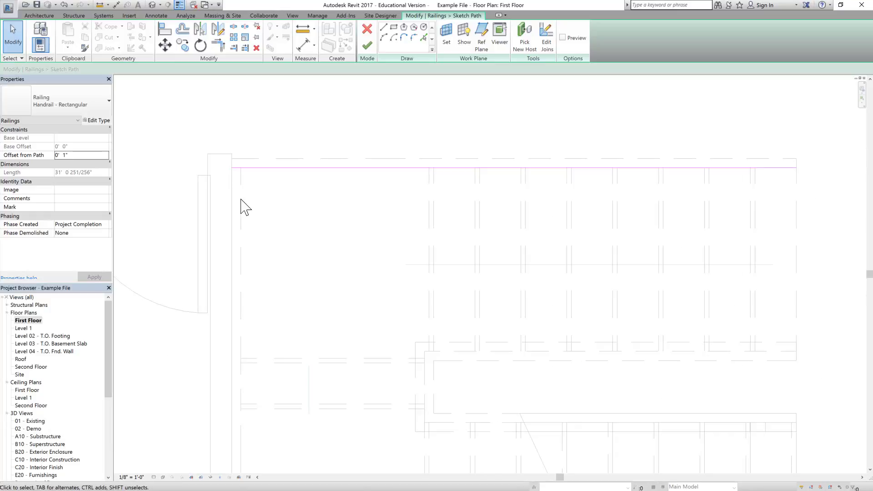
scroll(242, 200, down, 1)
click(366, 45)
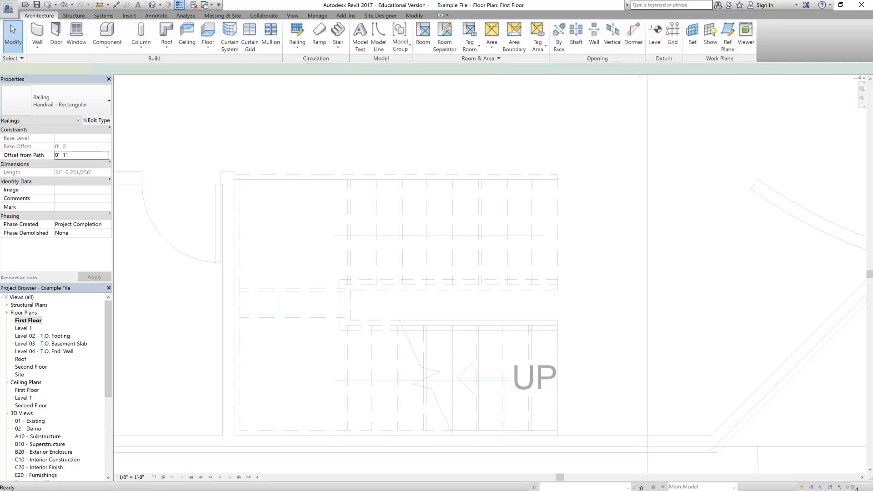
key(Escape)
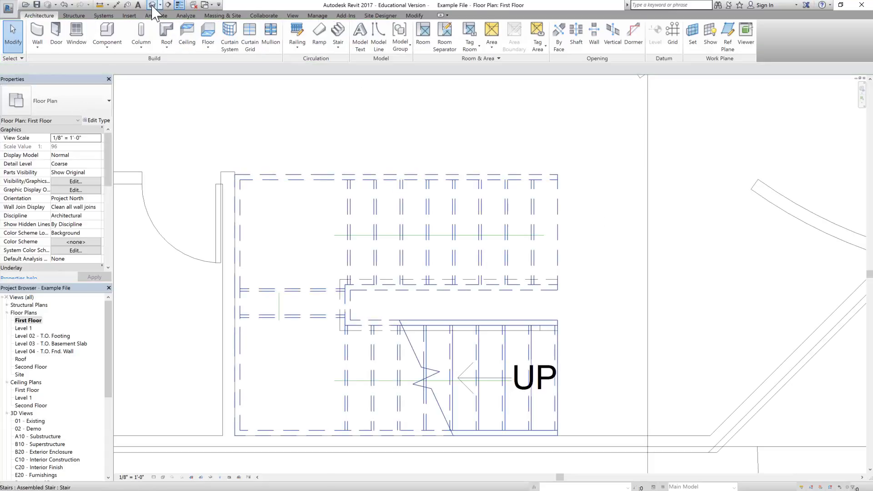
Inspect the stair and its shortened outer railing in the 3D view from the lower run's side
click(153, 4)
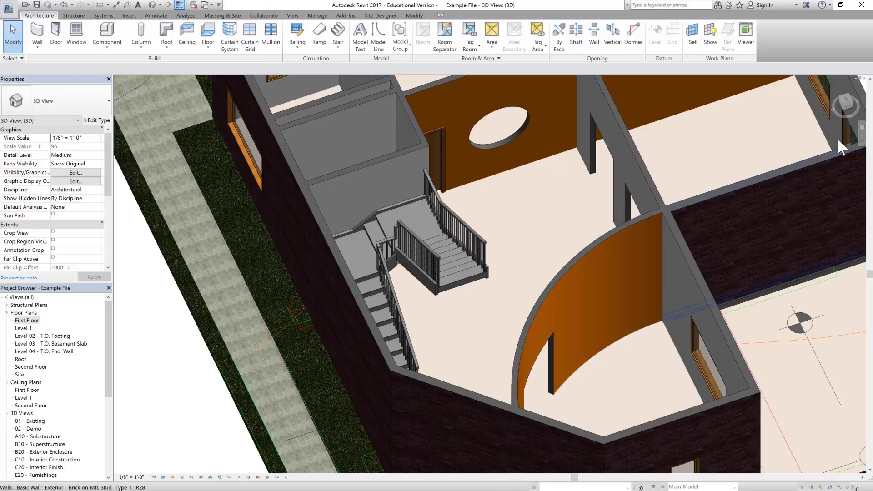
click(861, 134)
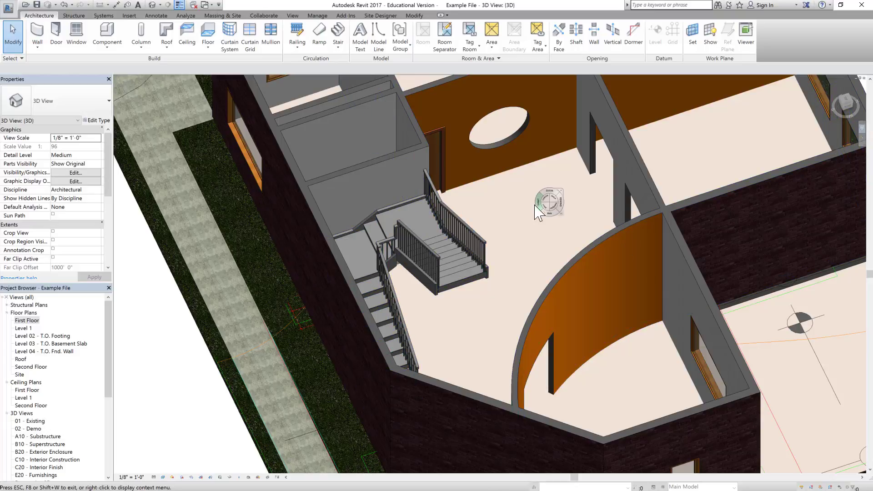
drag(536, 203, 444, 324)
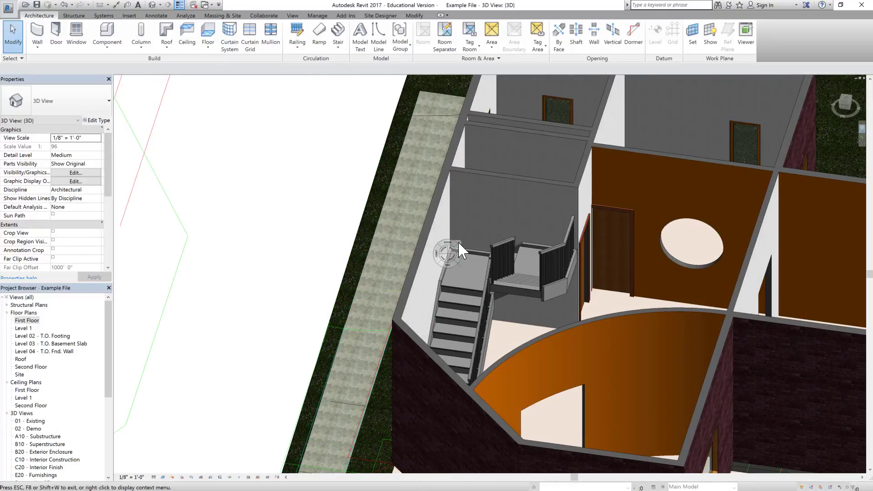
click(458, 242)
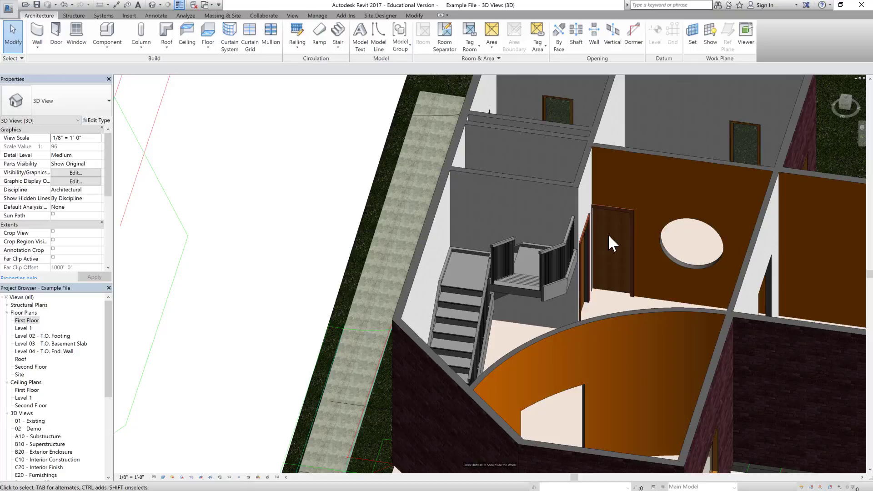